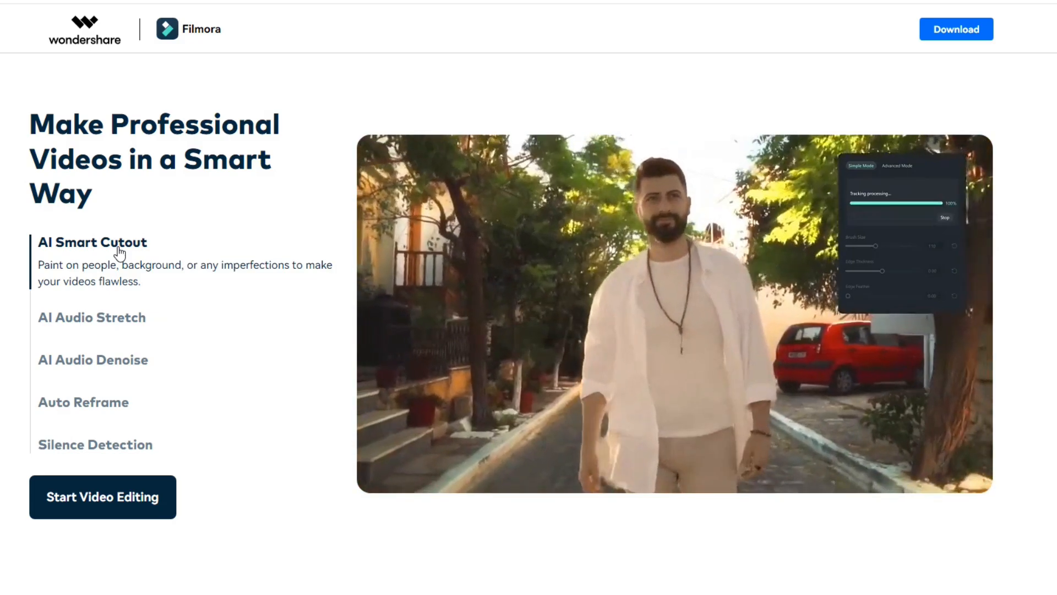
left_click(104, 318)
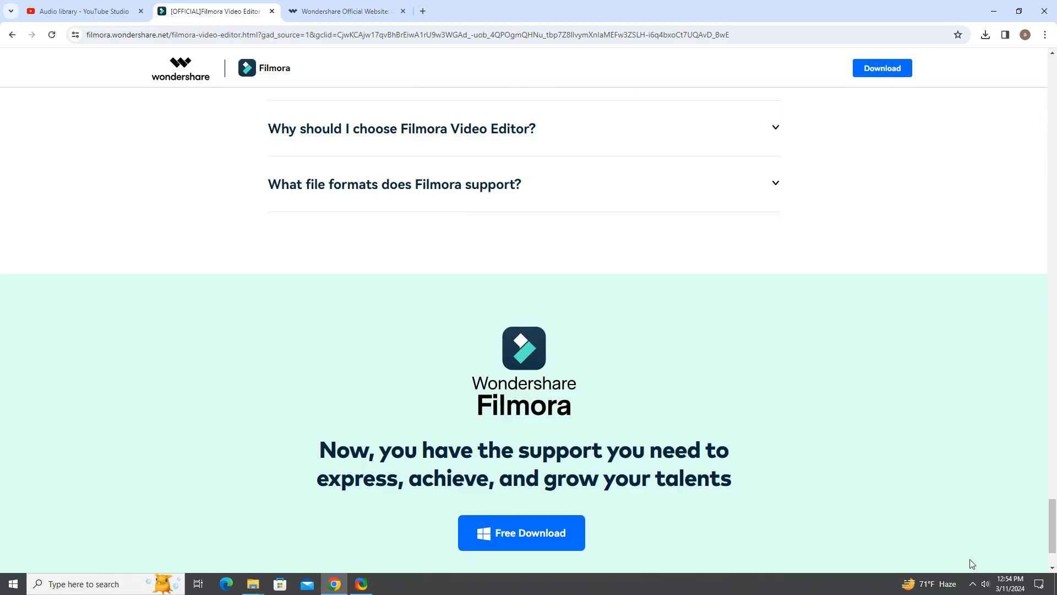
left_click(972, 584)
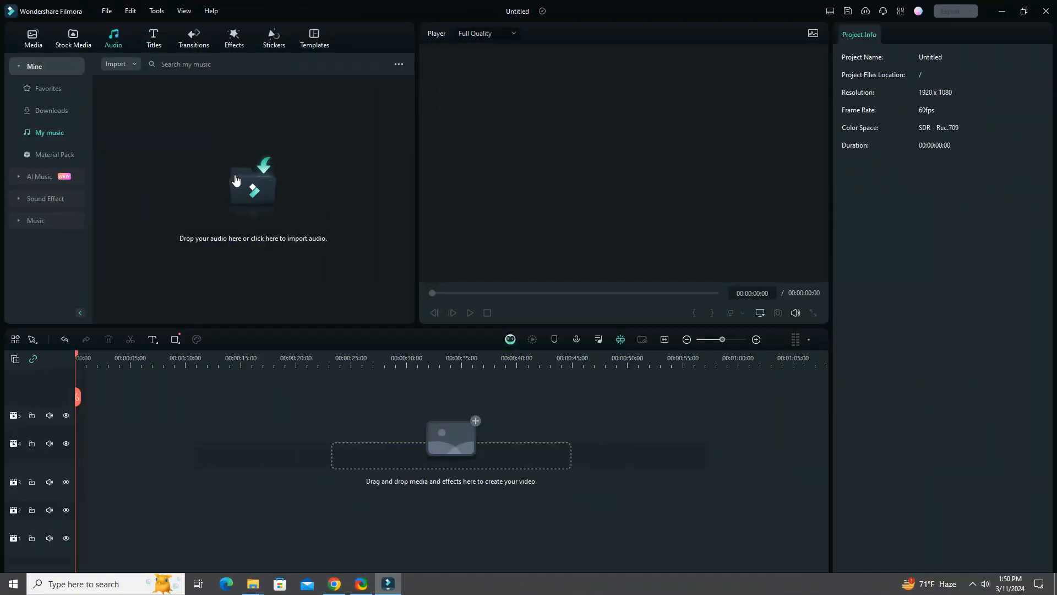
Switch to the project media in Filmora and place the cinematic gulshan clip at the start of the timeline
left_click(44, 43)
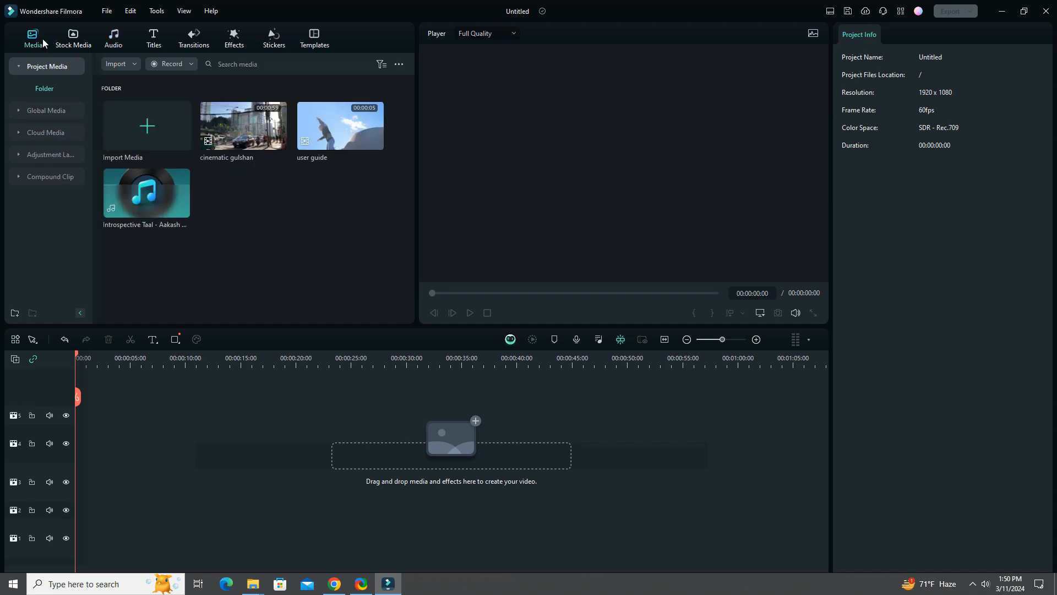
left_click(164, 130)
double_click(164, 130)
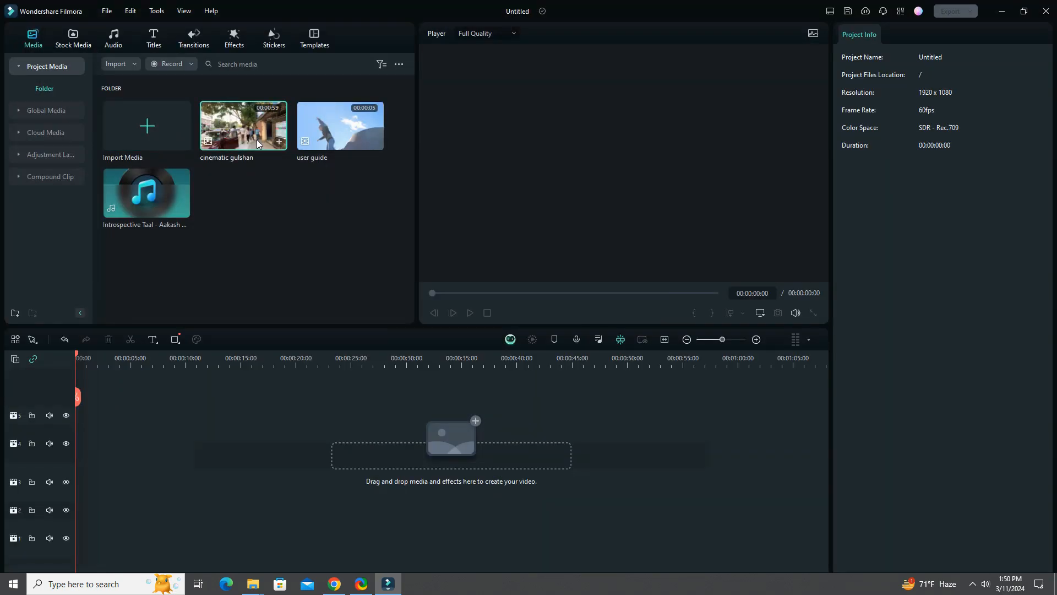
left_click_drag(238, 142, 81, 410)
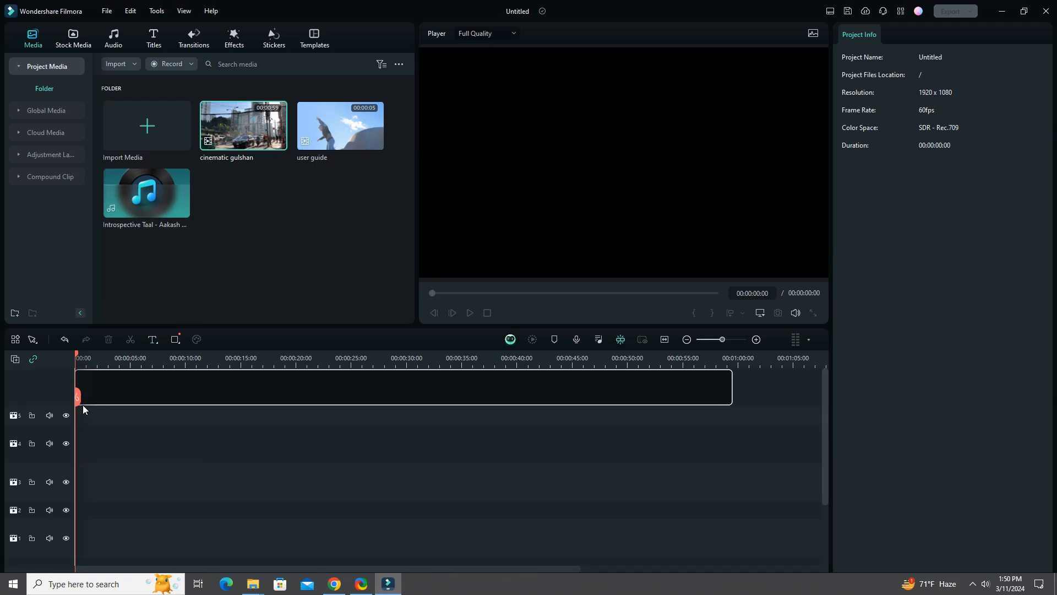
Preview the opening of the cinematic gulshan clip and split it at 00:00:07:55
left_click(470, 313)
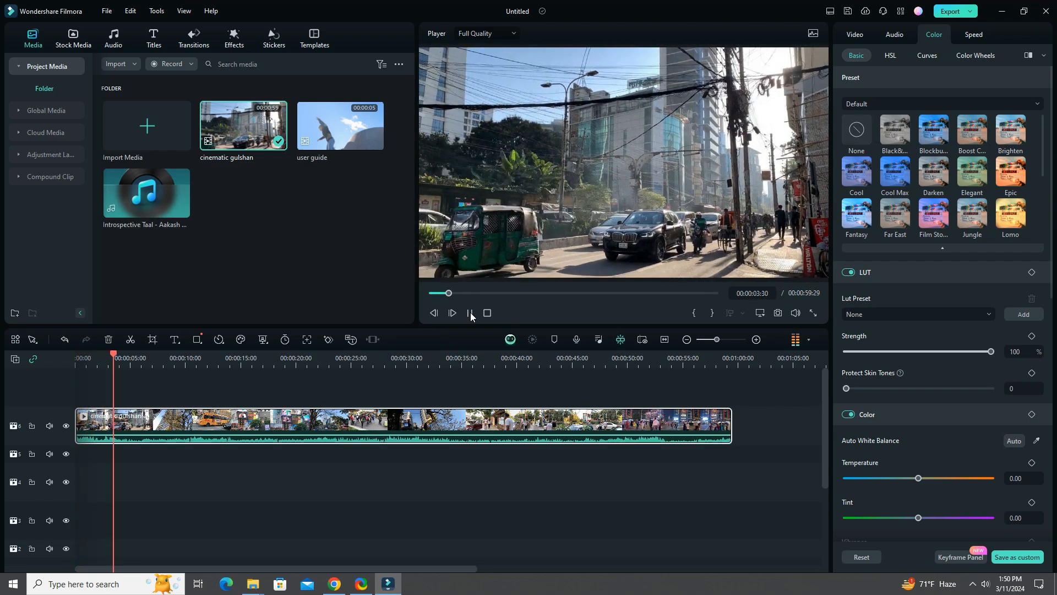
left_click(471, 314)
left_click(471, 314)
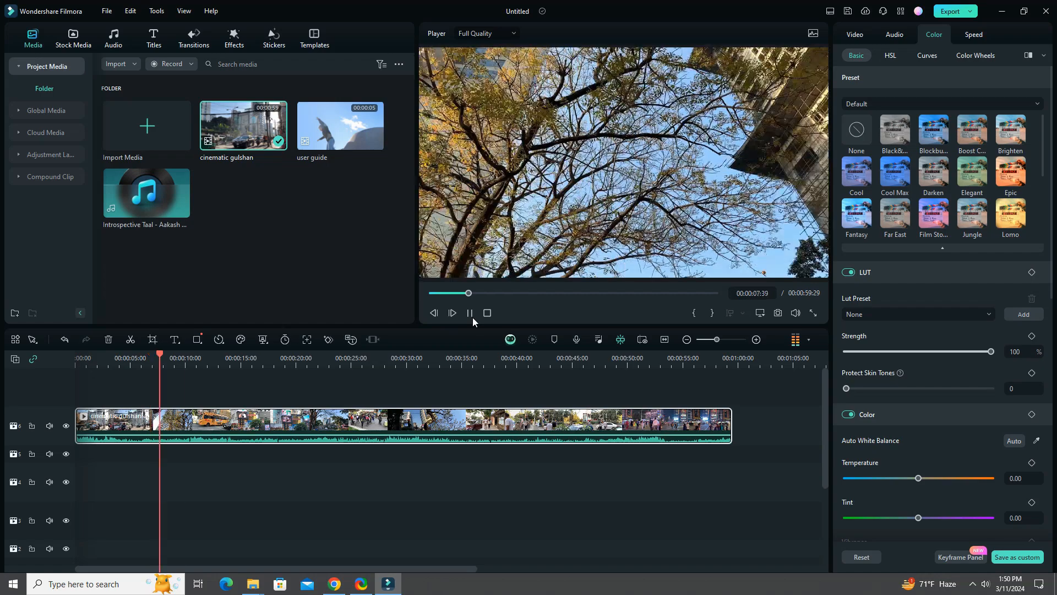
left_click(471, 313)
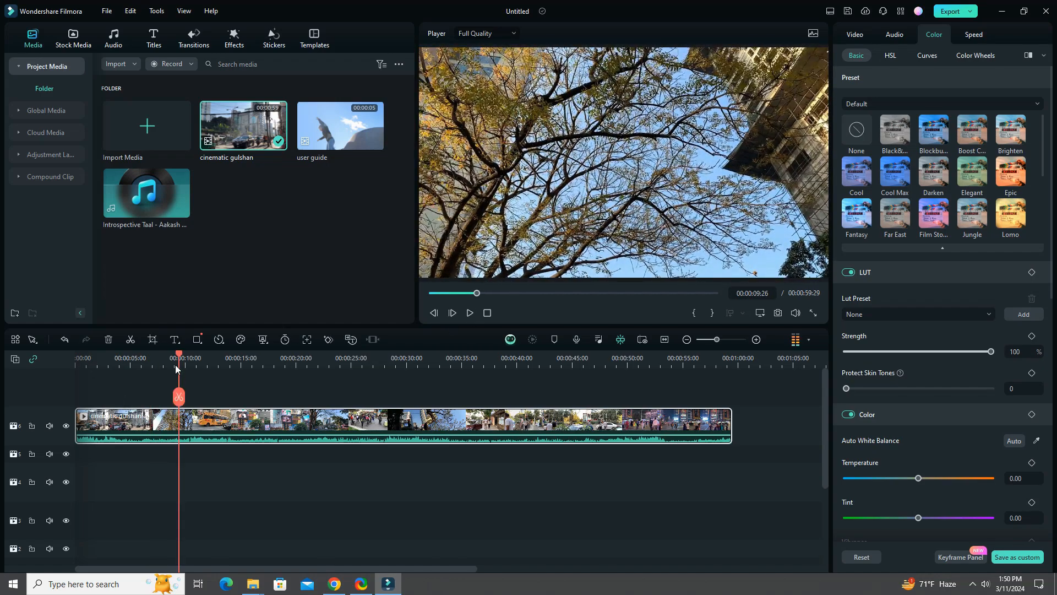
left_click_drag(177, 359, 163, 373)
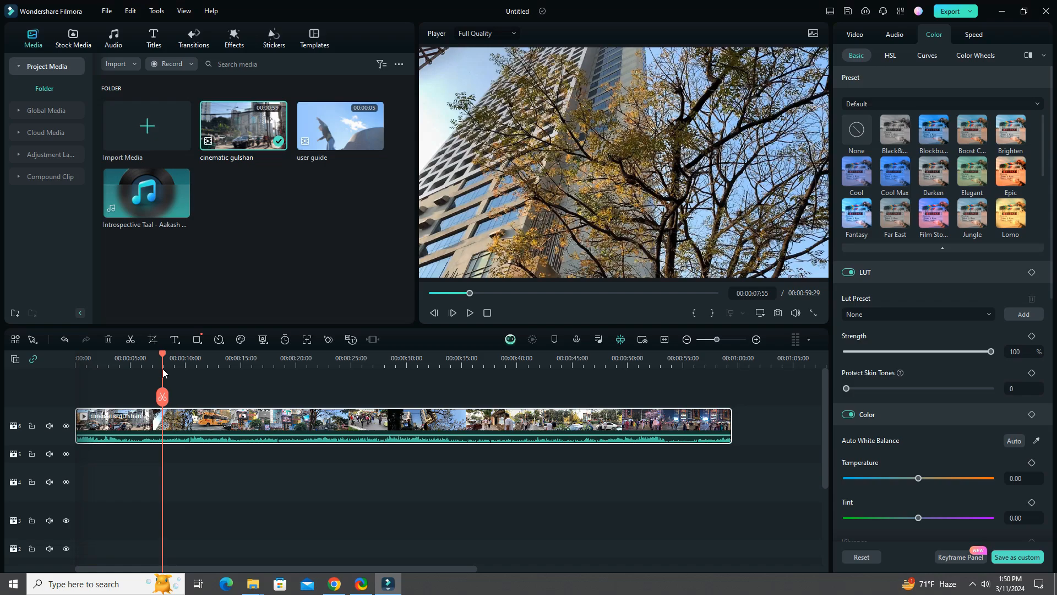
left_click(162, 401)
Move the first segment near the end of the timeline and shift the long remaining segment to the start
left_click(132, 421)
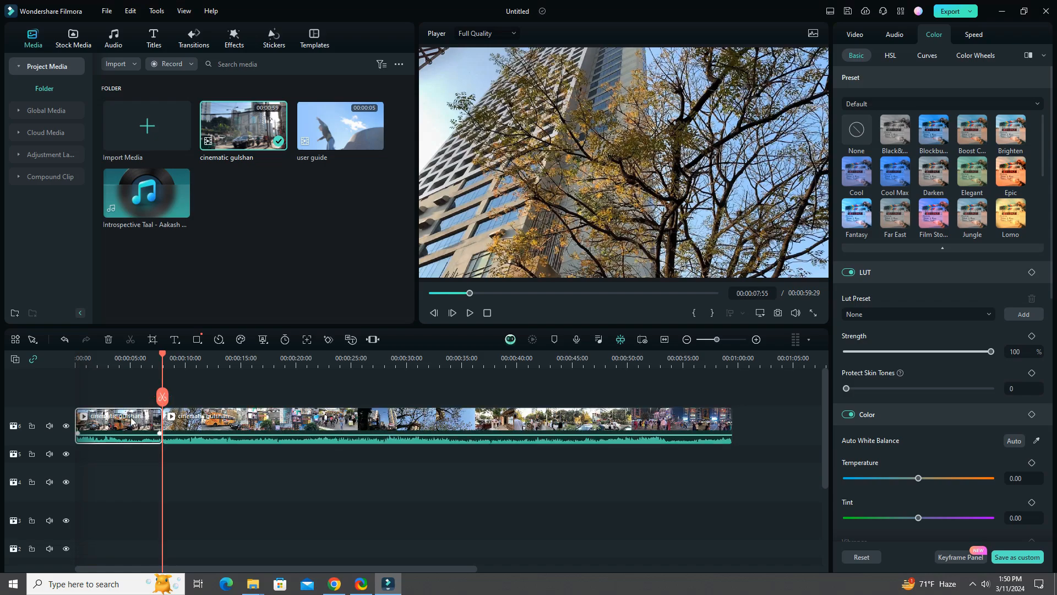
left_click_drag(131, 421, 767, 424)
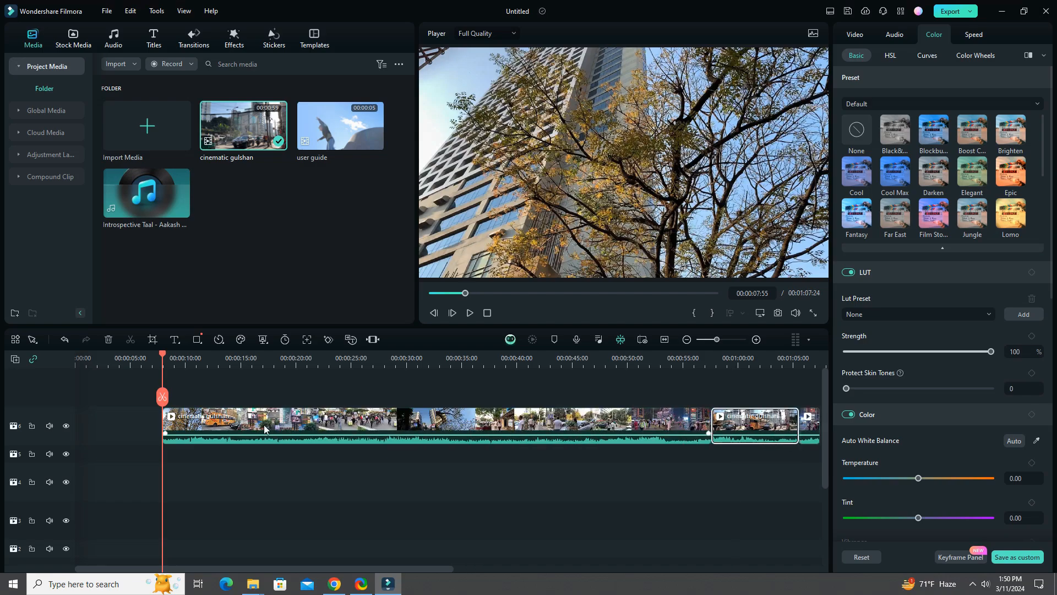
left_click_drag(215, 421, 127, 419)
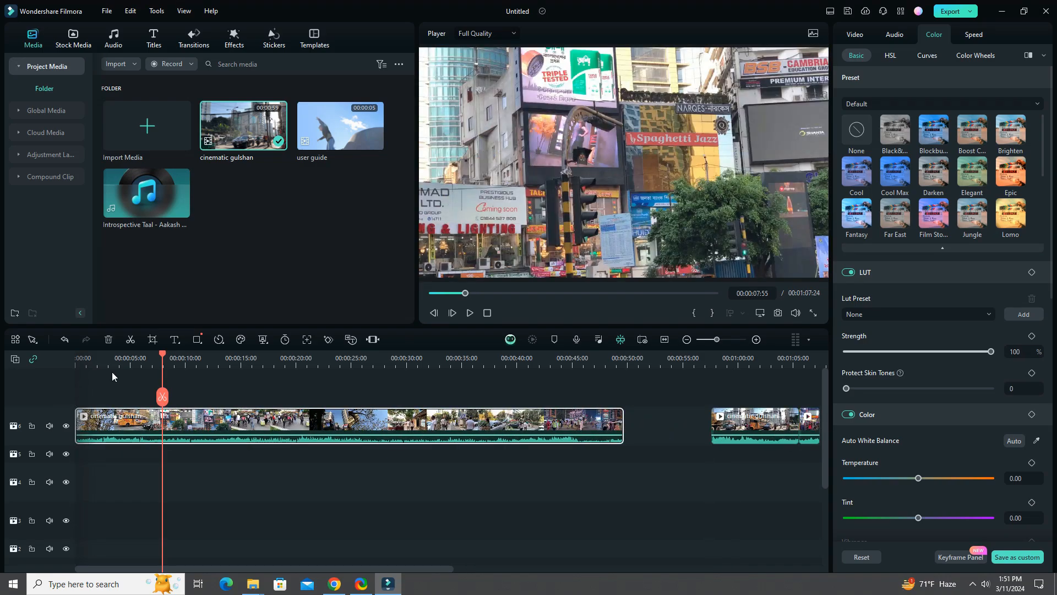
Play the rearranged footage from the beginning and split the long segment at 00:00:02:19
left_click_drag(165, 354, 47, 377)
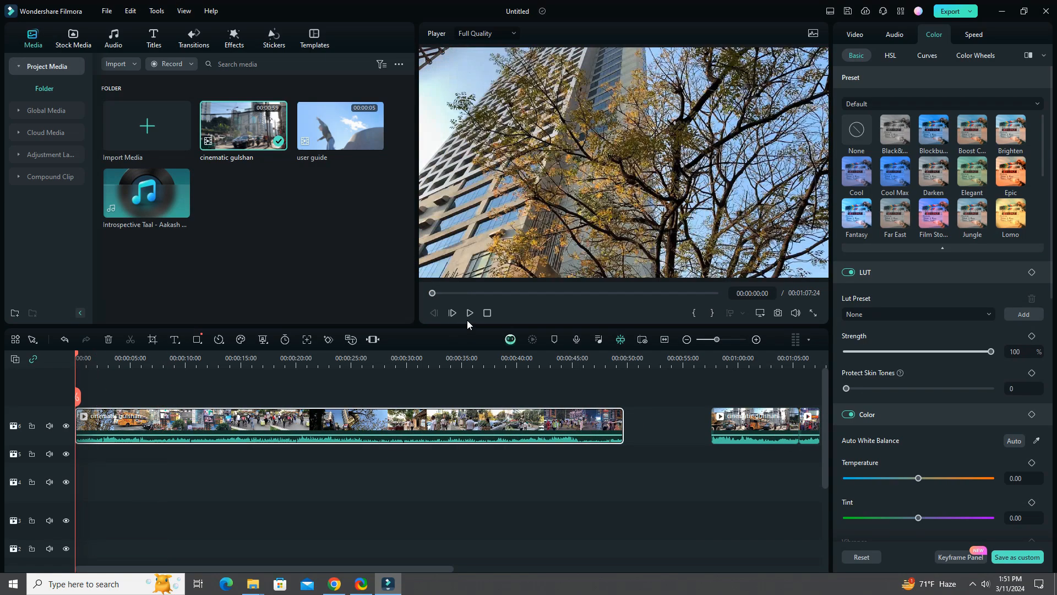
left_click(471, 316)
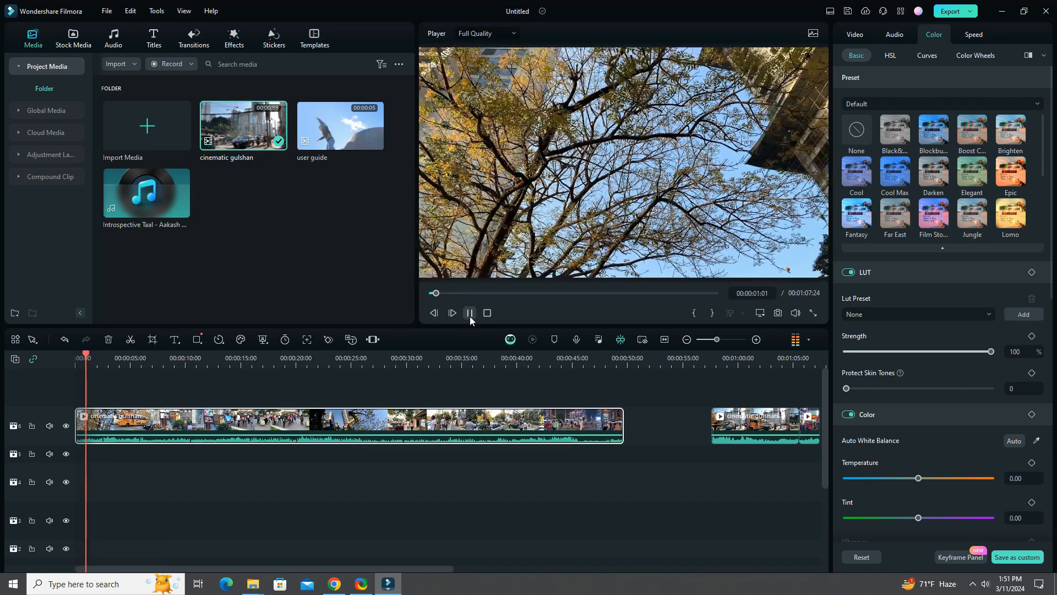
left_click(470, 316)
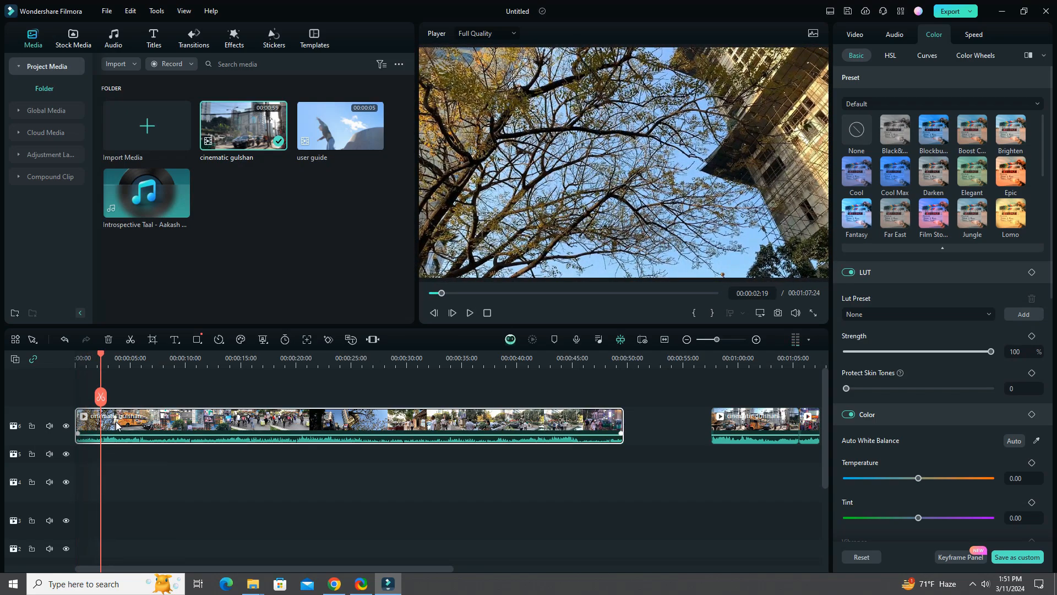
left_click(101, 397)
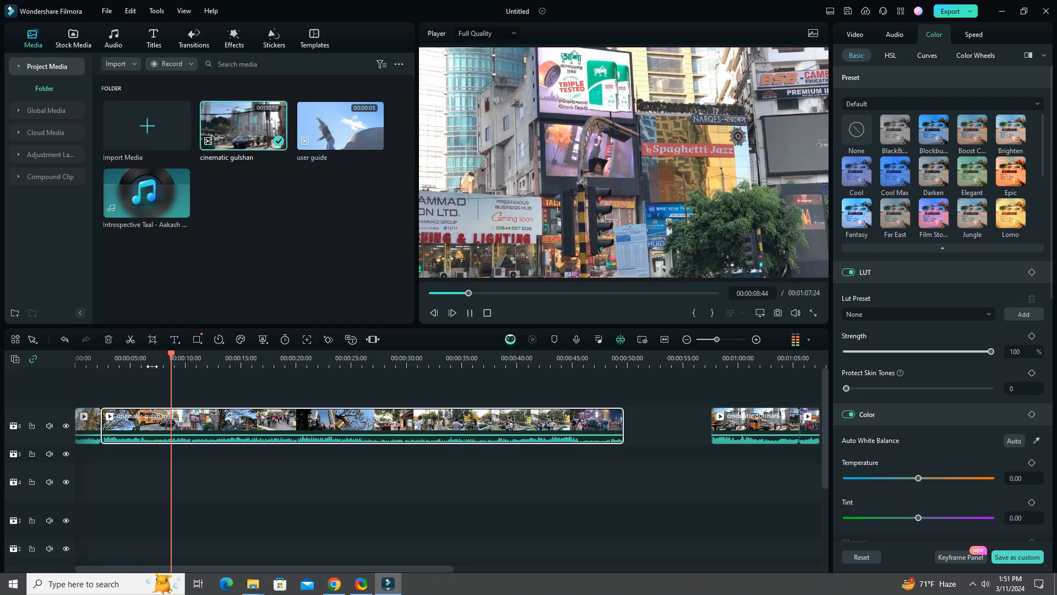
Split the long segment again at 00:00:06:11 and delete the piece between the two cuts
left_click(469, 314)
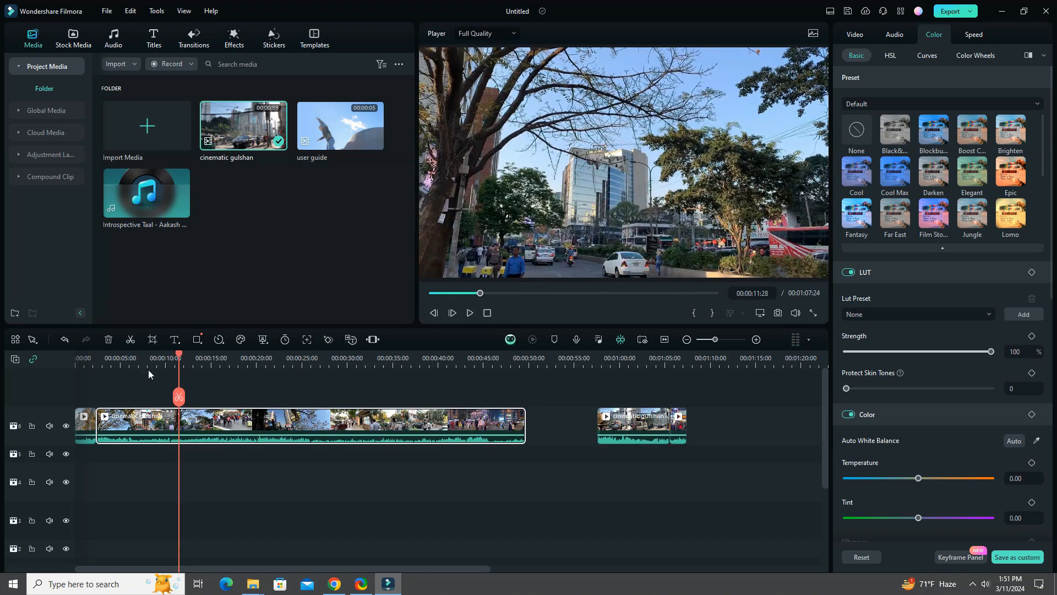
left_click(134, 380)
left_click(126, 391)
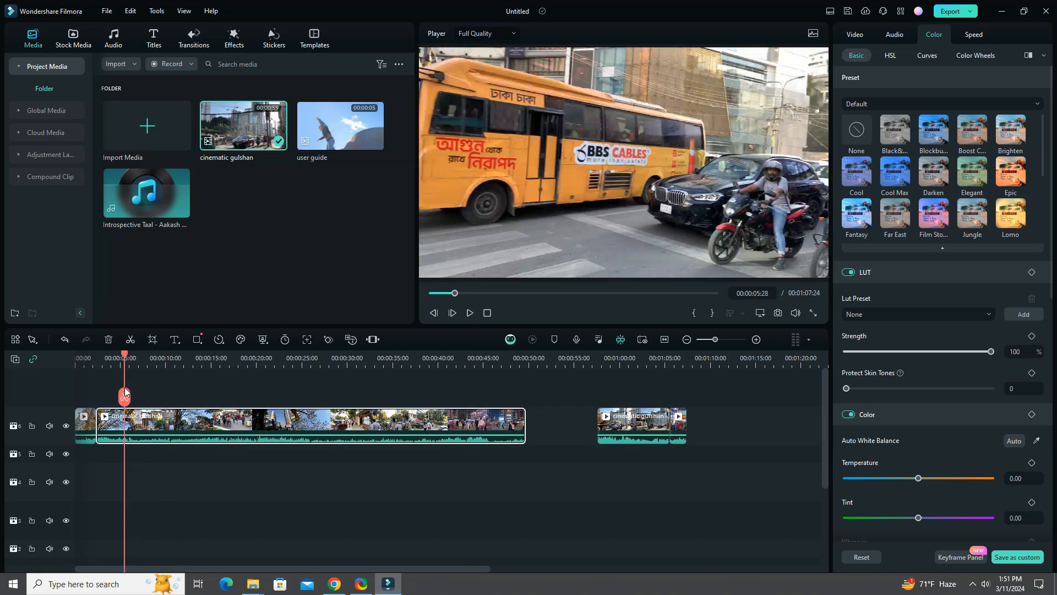
left_click(131, 388)
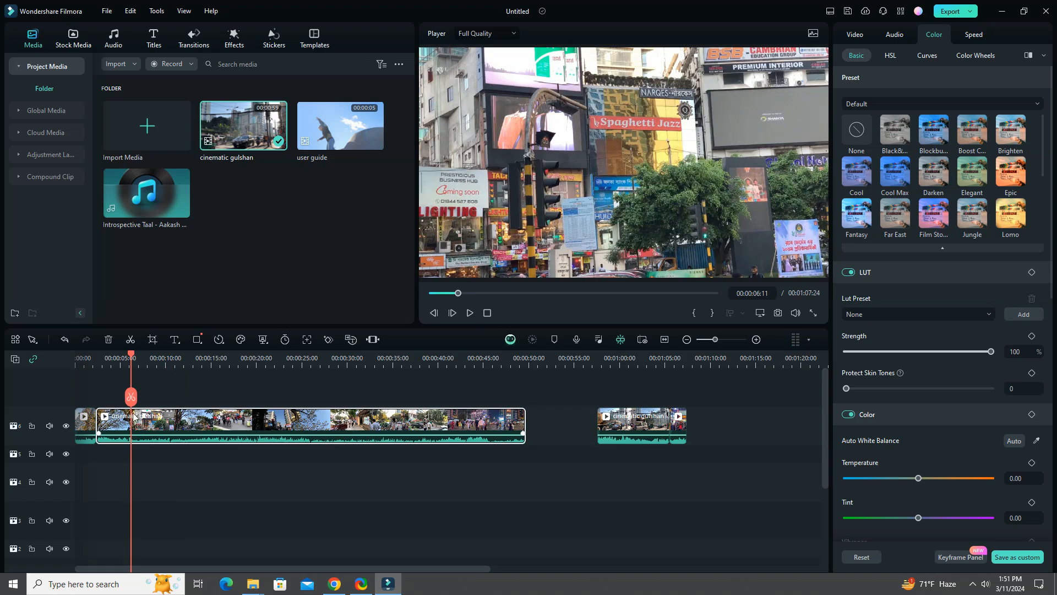
left_click(131, 396)
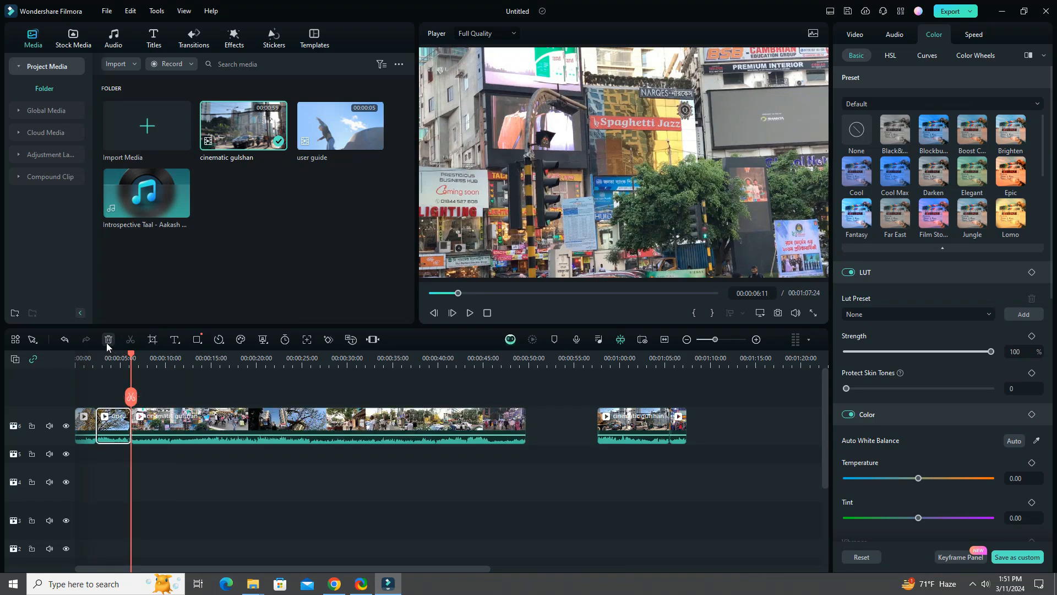
left_click(108, 339)
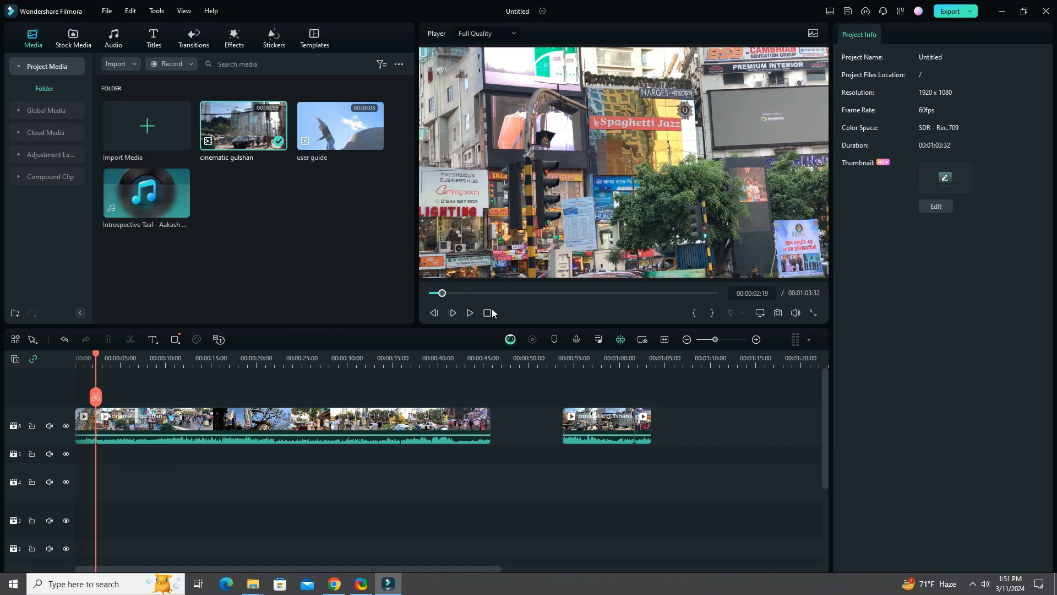
Play back the trimmed timeline to check the cut, and return the playhead to 00:00:08:33
left_click(469, 316)
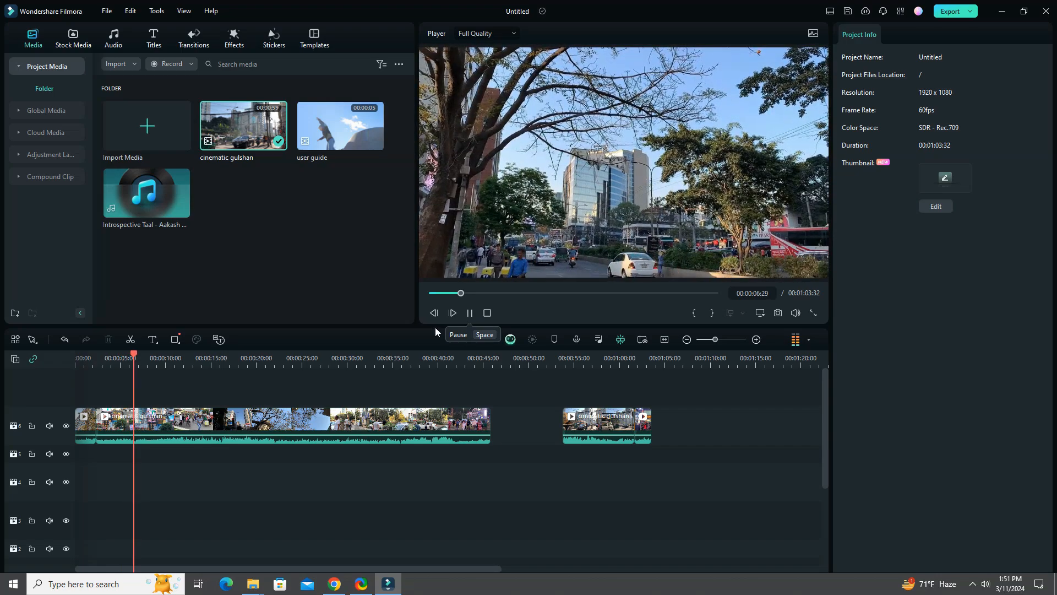
left_click(469, 314)
left_click(469, 314)
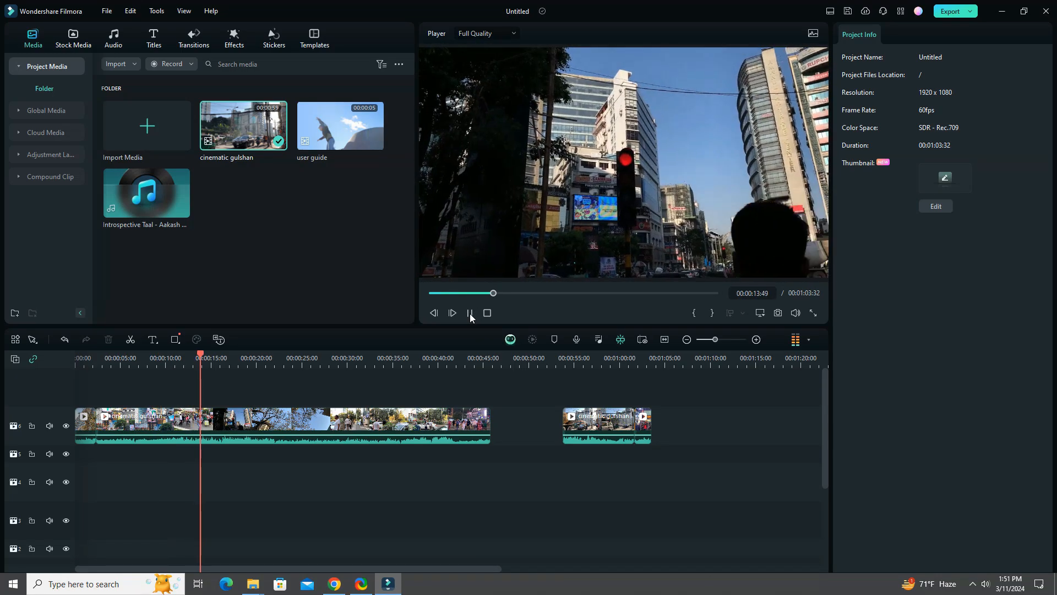
left_click(470, 313)
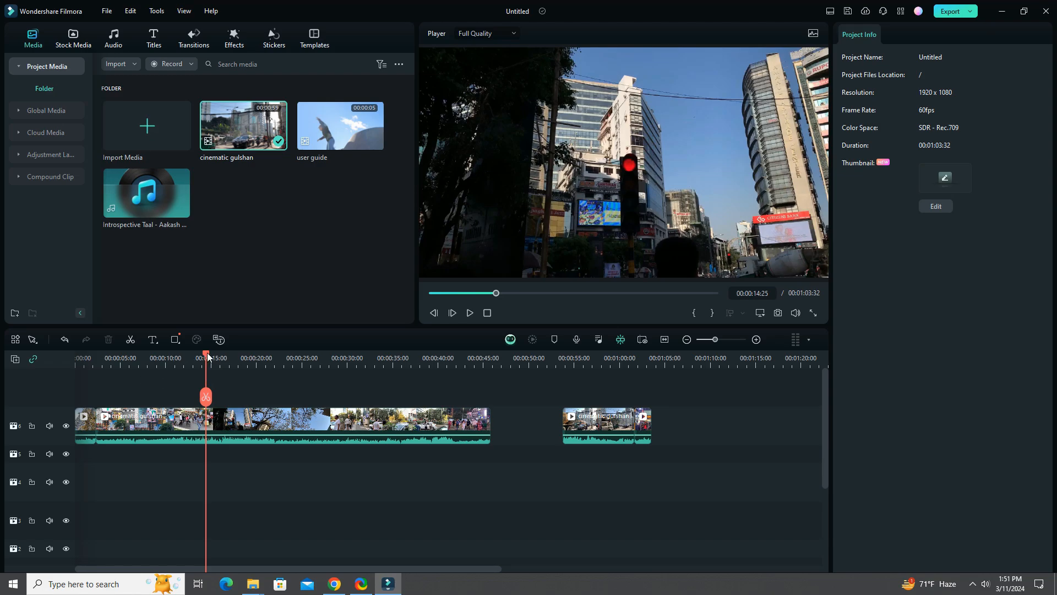
left_click_drag(208, 357, 153, 385)
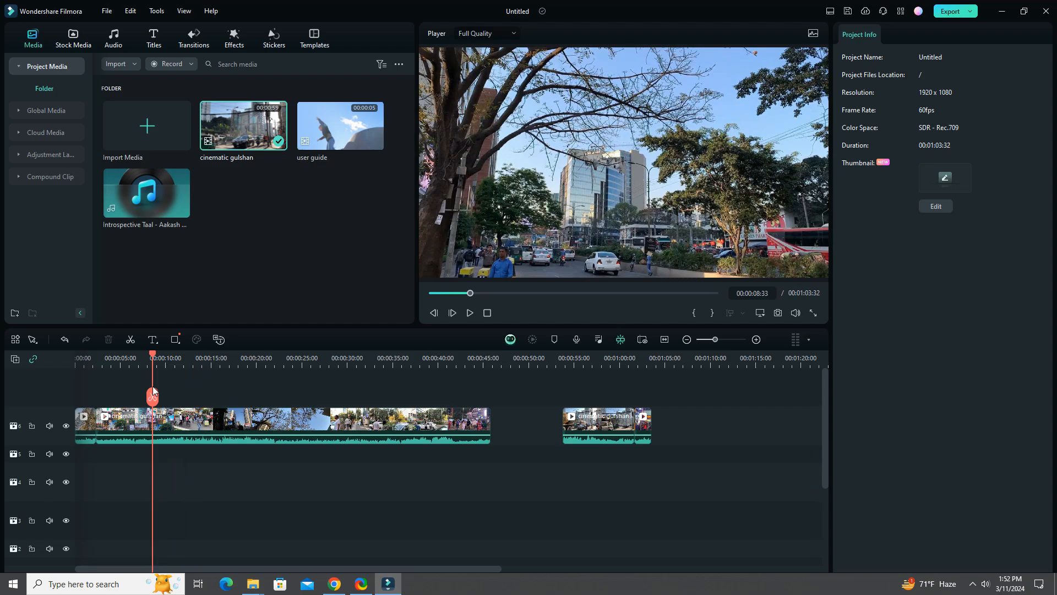
Try the Black&White and Blockbuster color presets on the long segment, and apply Boost Color
left_click(160, 438)
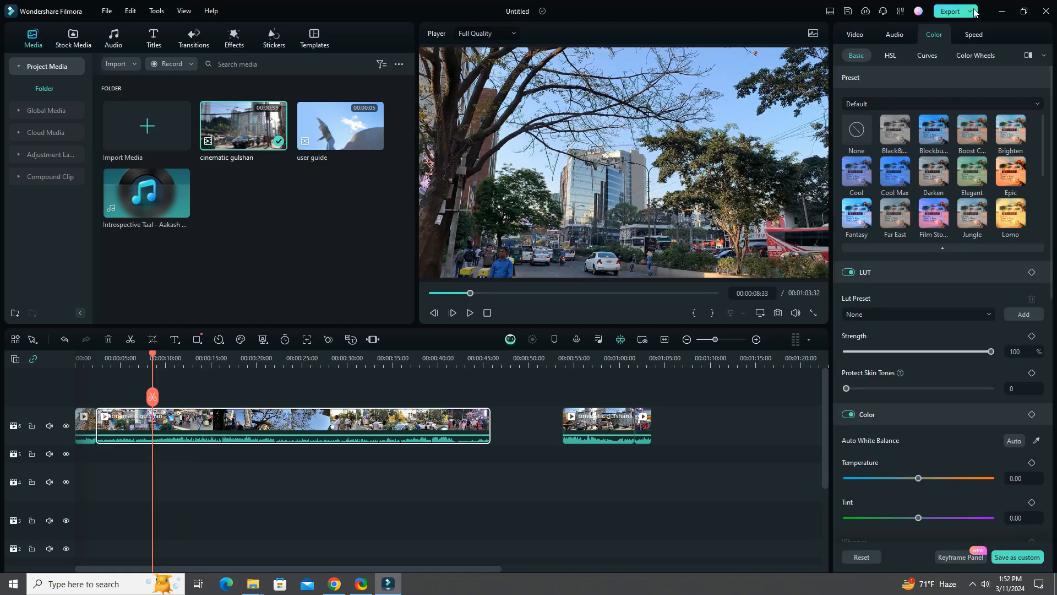
left_click(904, 133)
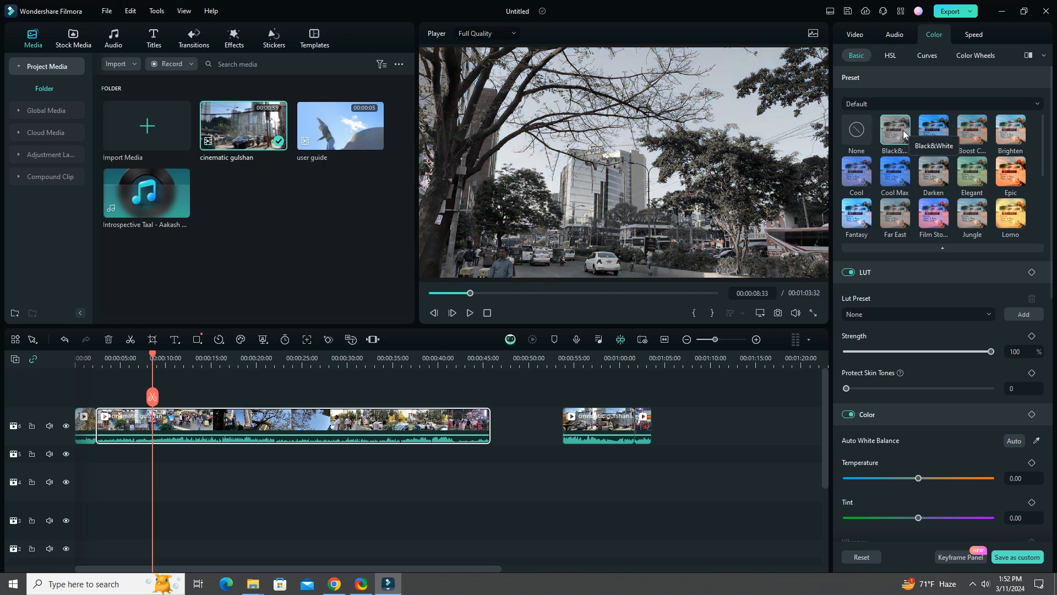
left_click(933, 135)
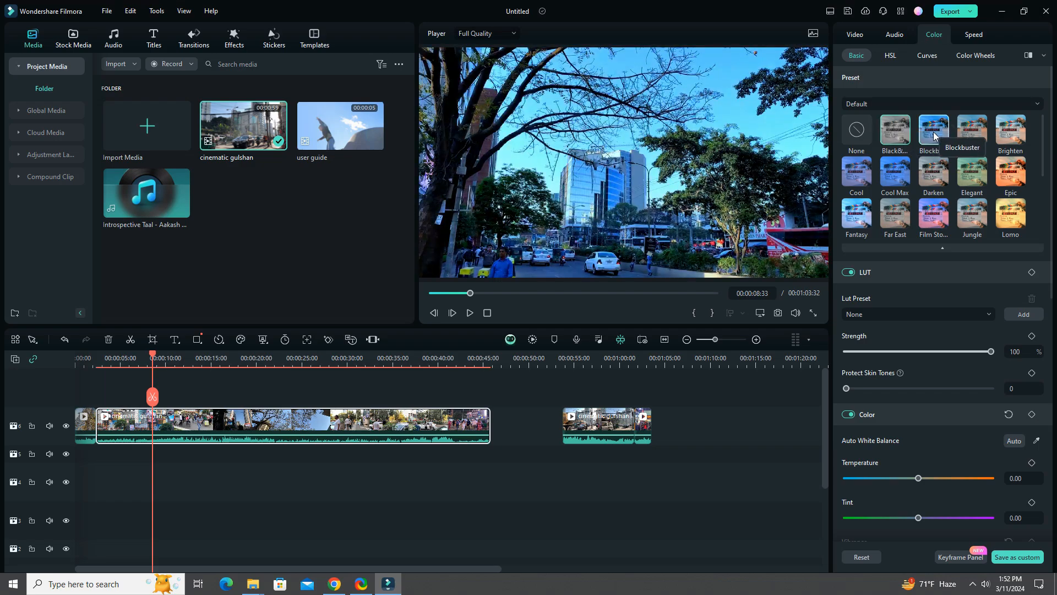
left_click(972, 132)
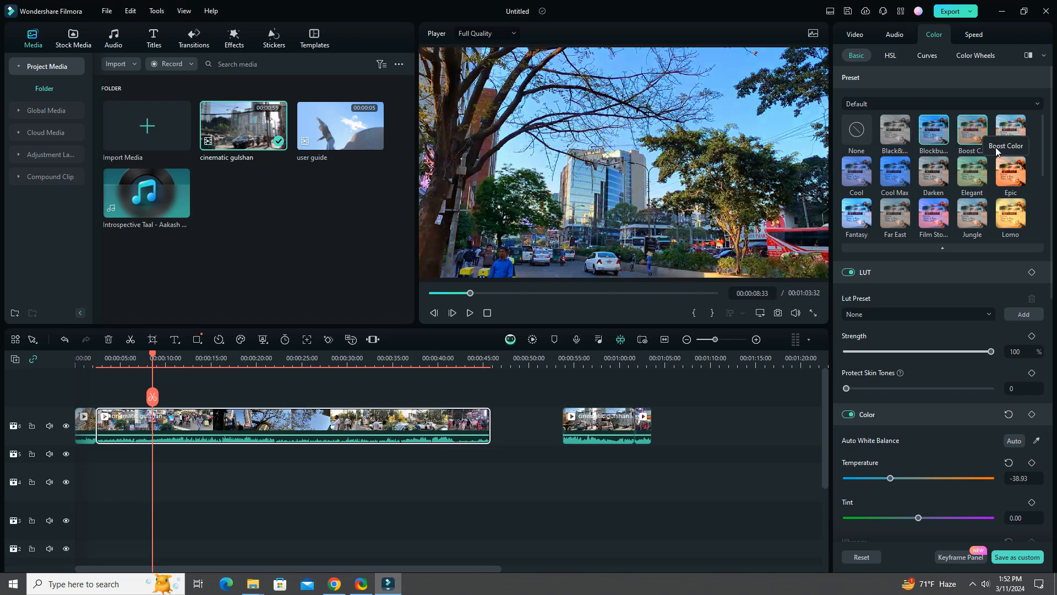
Toggle the segment's LUT setting off and on, and browse the CUBE files in Downloads for a LUT to add
left_click(848, 272)
left_click(848, 272)
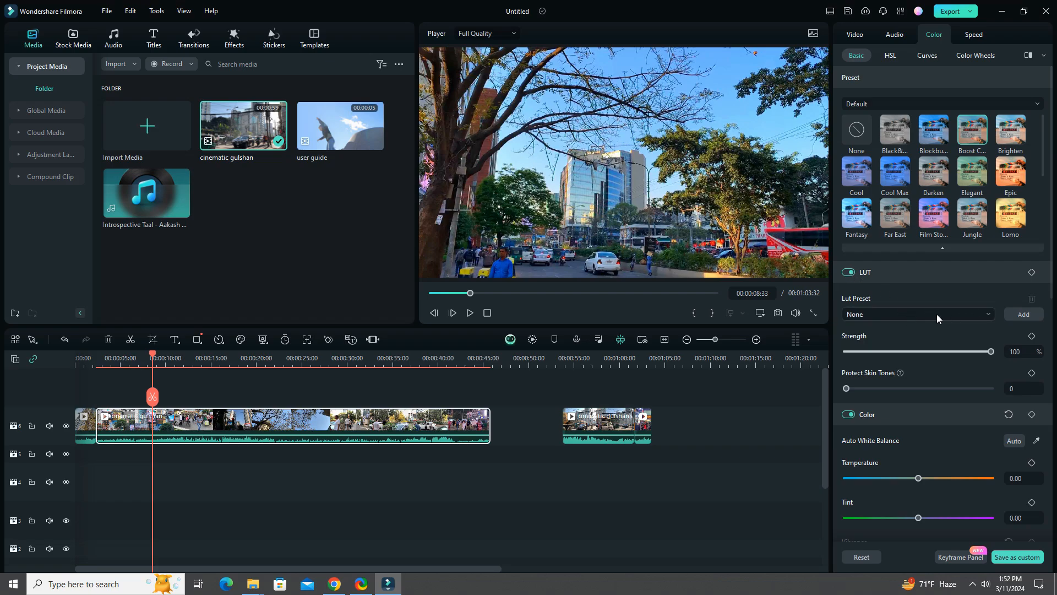
left_click(1023, 315)
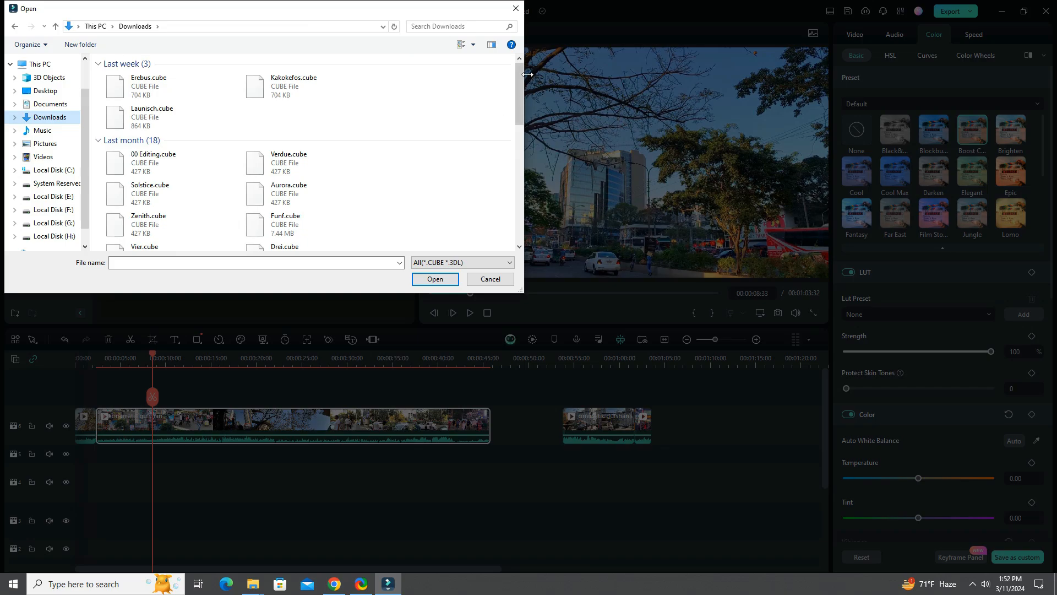
scroll(462, 80, "down", 10)
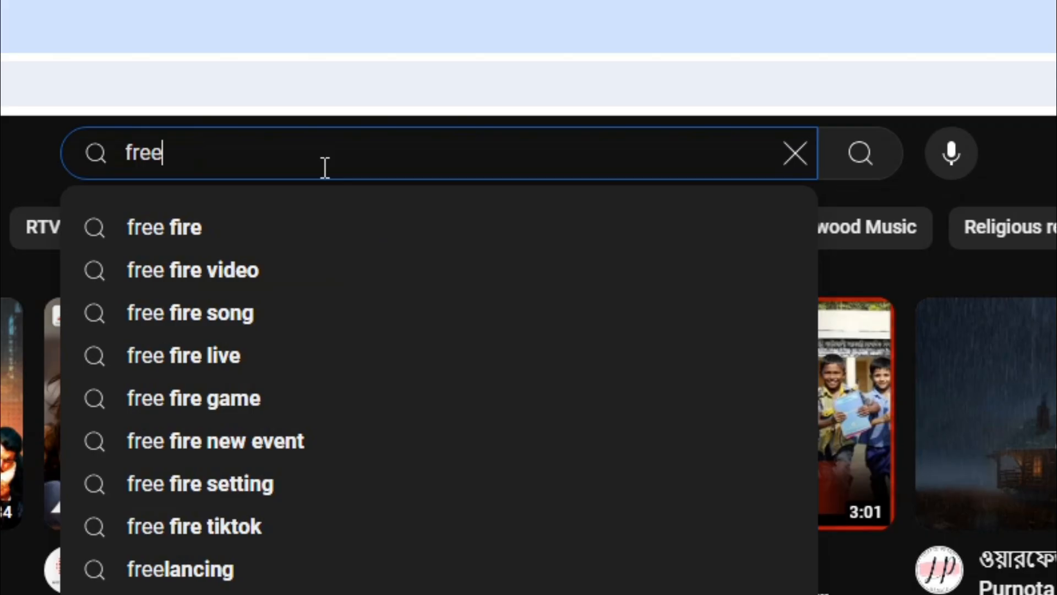
Switch to YouTube in the browser, search for "free luts" and look through the results
type("lu")
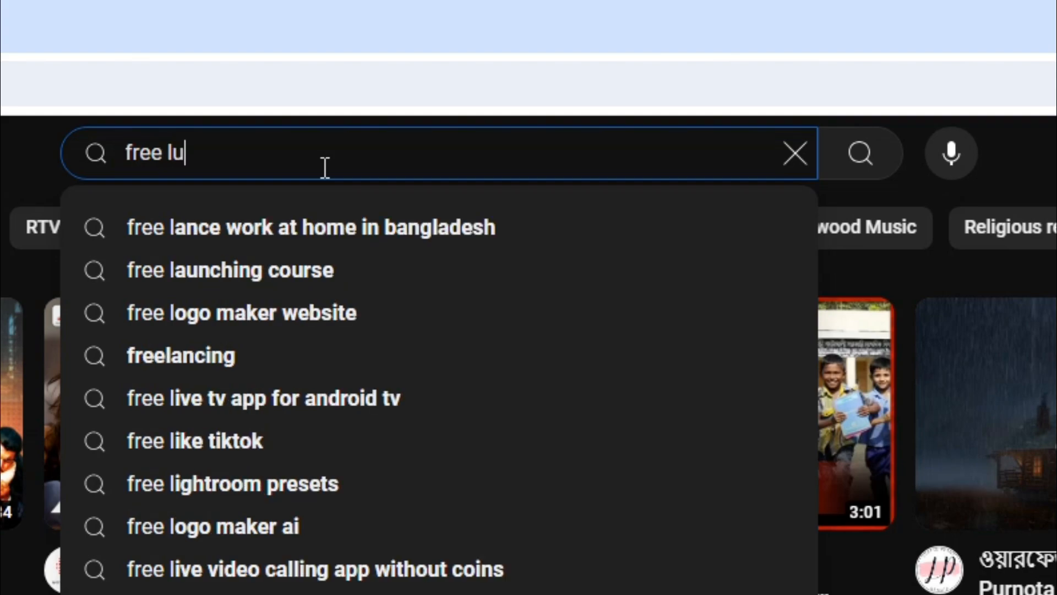
type("ts")
key("Return")
scroll(1054, 246, "down", 6)
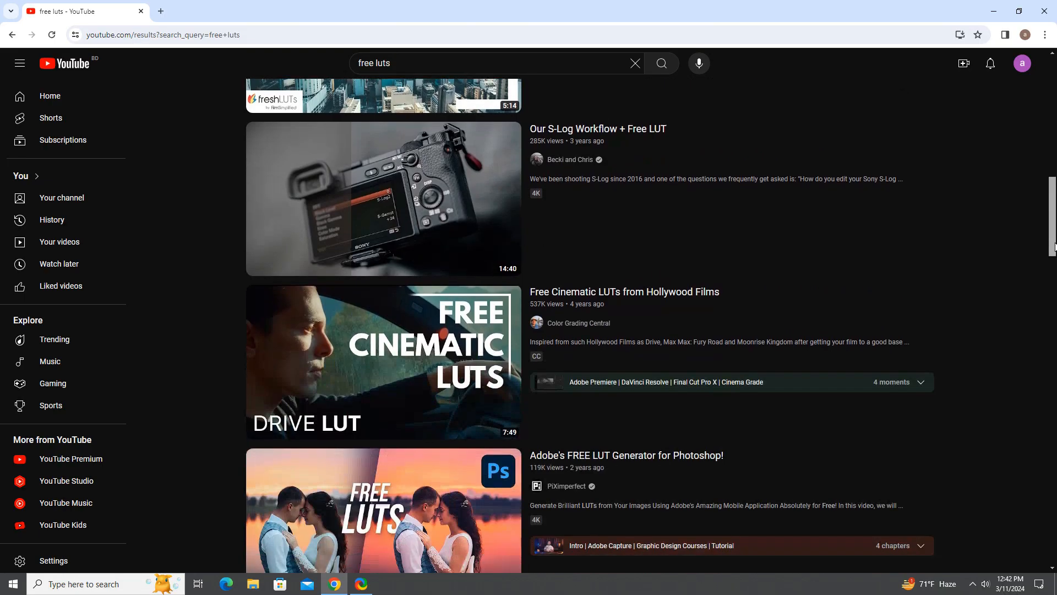
scroll(1054, 246, "down", 10)
scroll(1054, 382, "down", 8)
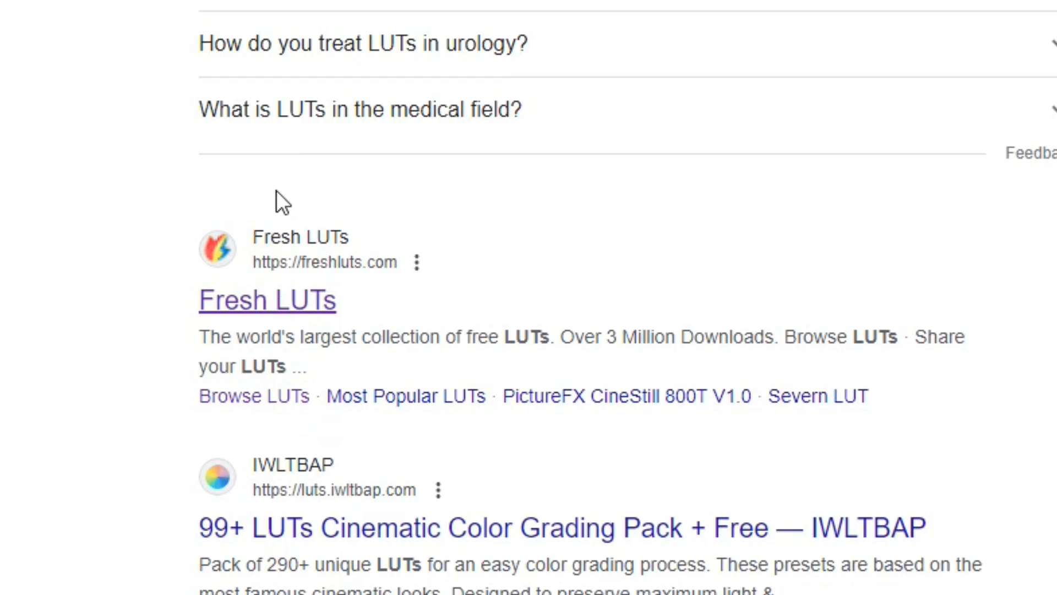
Open the Fresh LUTs site from the search results and compare the before/after previews of the CELLULOÏD and Serpent LUTs
left_click(268, 300)
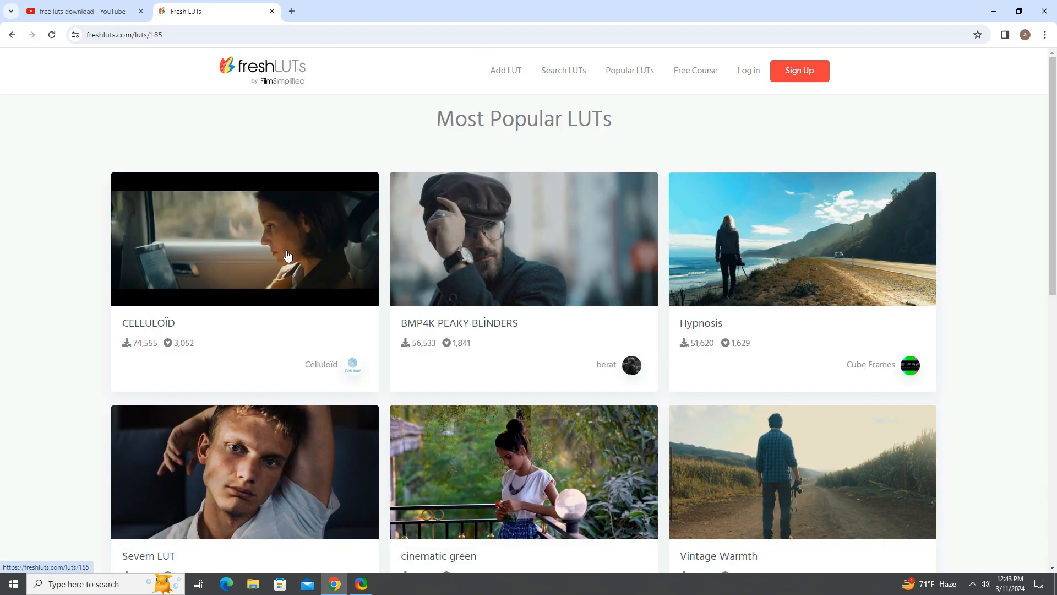
left_click(286, 250)
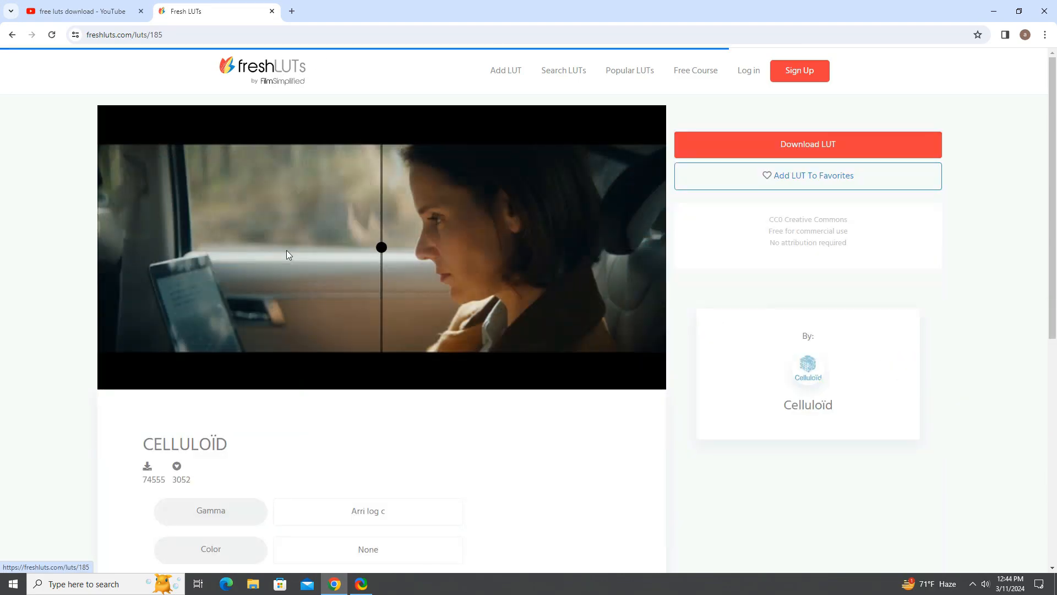
left_click_drag(381, 242, 142, 257)
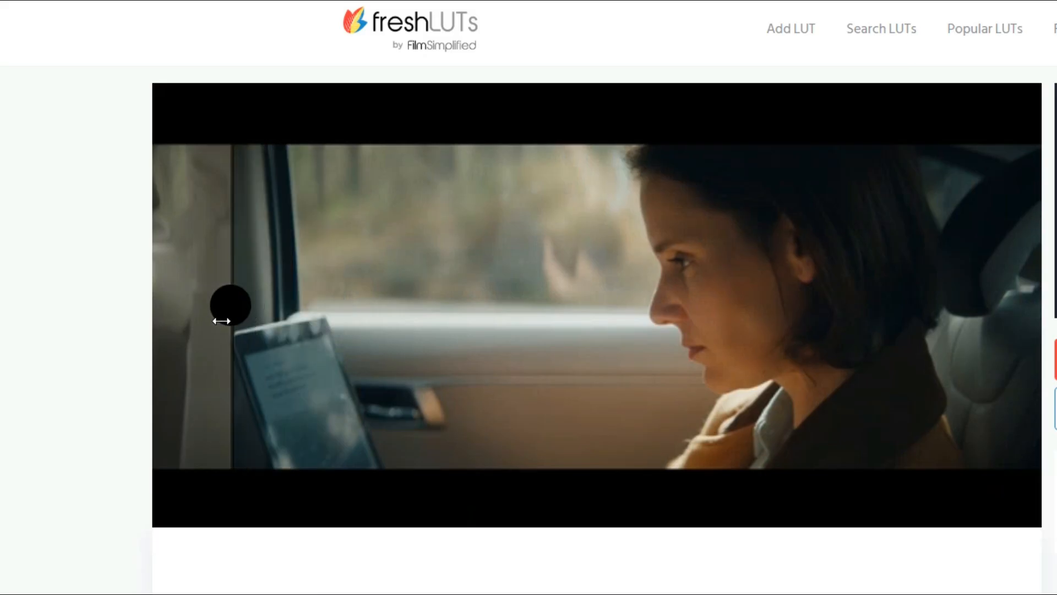
left_click_drag(221, 321, 633, 345)
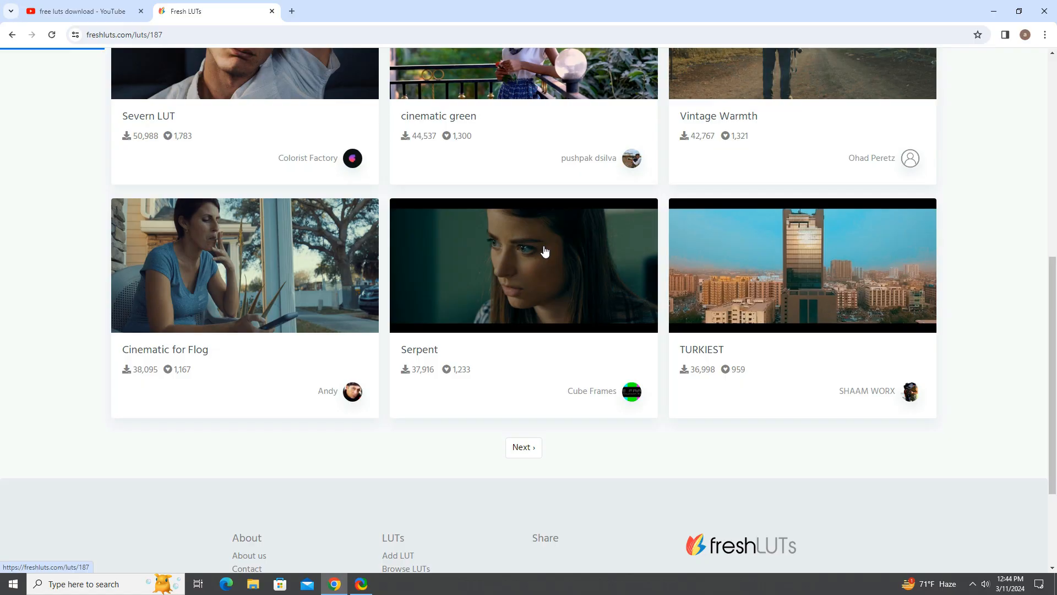
left_click(542, 246)
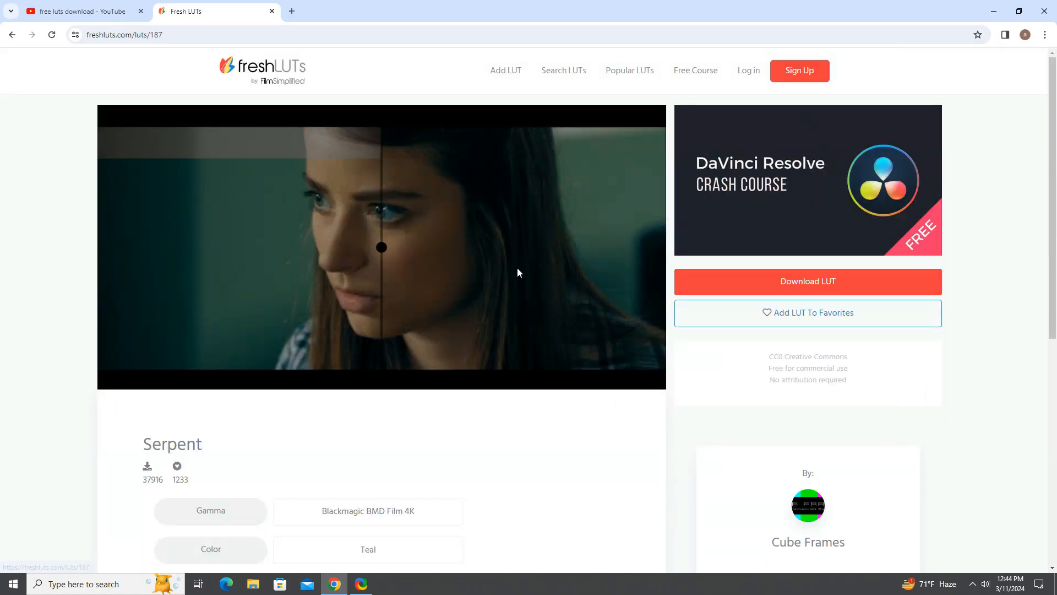
left_click_drag(384, 245, 311, 249)
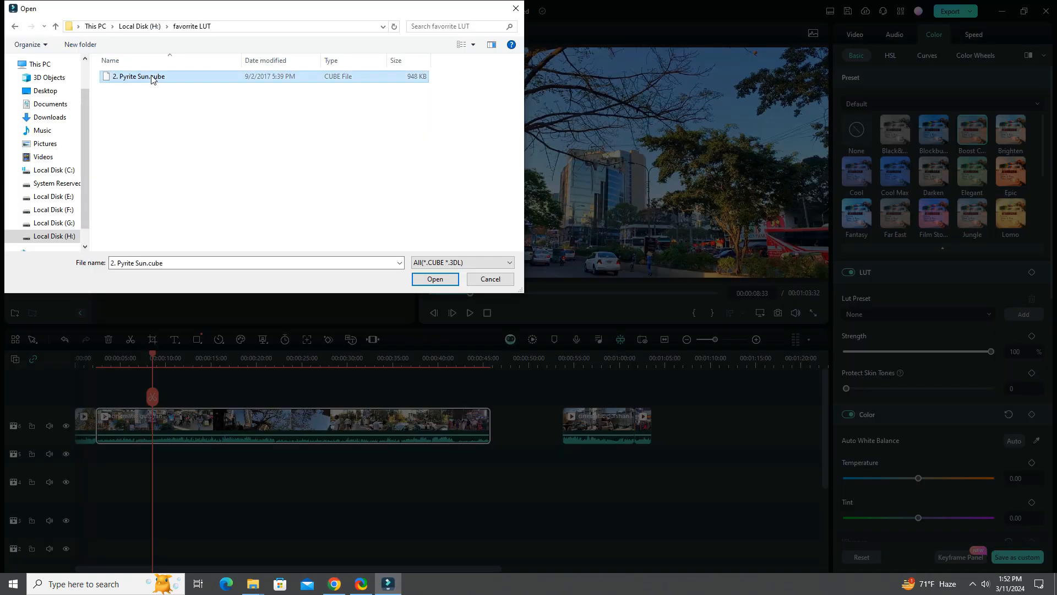
Load the "2. Pyrite Sun.cube" LUT from the favorrite LUT folder onto the long segment, try a reduced strength, and raise it to full
double_click(151, 75)
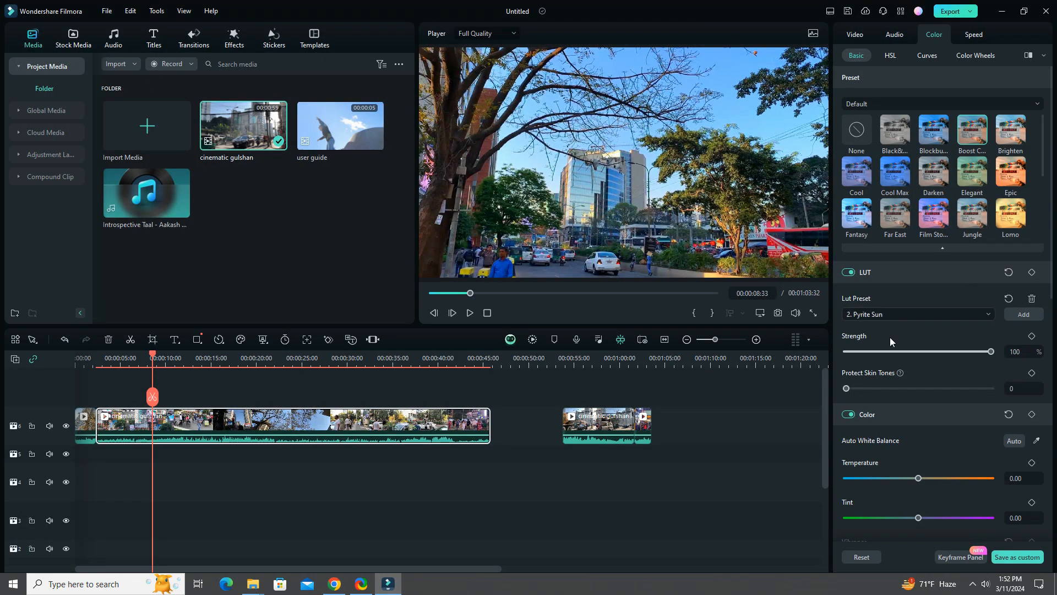
left_click(884, 315)
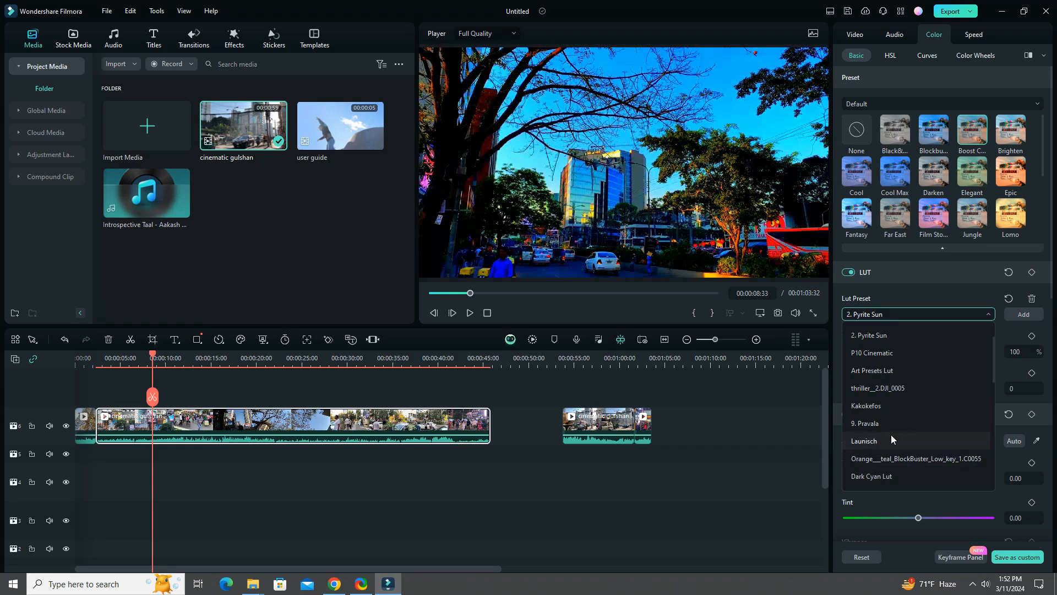
left_click(884, 337)
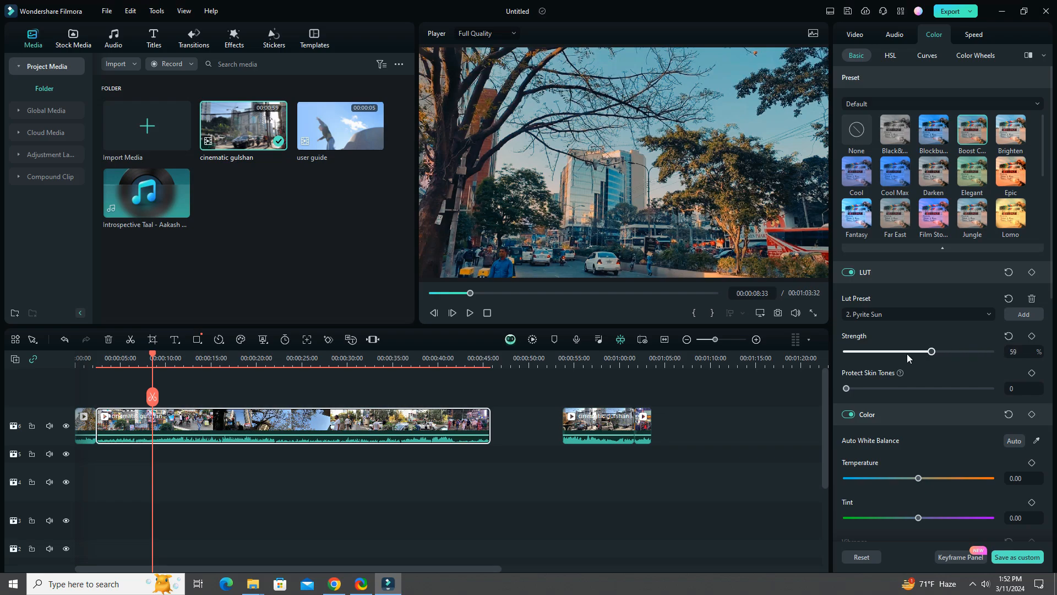
left_click_drag(907, 354, 1012, 356)
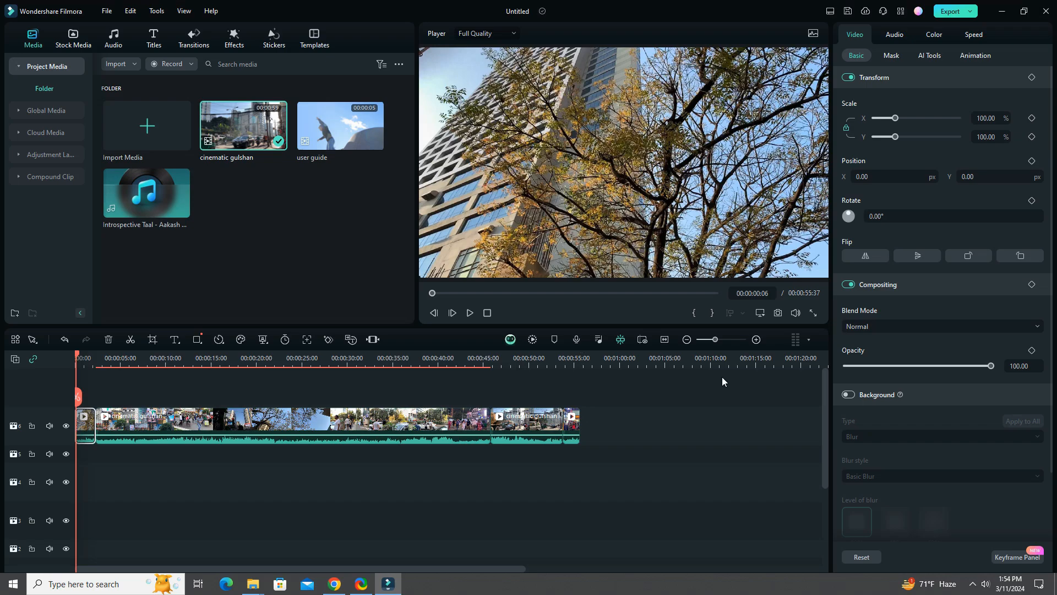
Apply the 2. Pyrite Sun LUT preset to the short first clip on the timeline
left_click(901, 327)
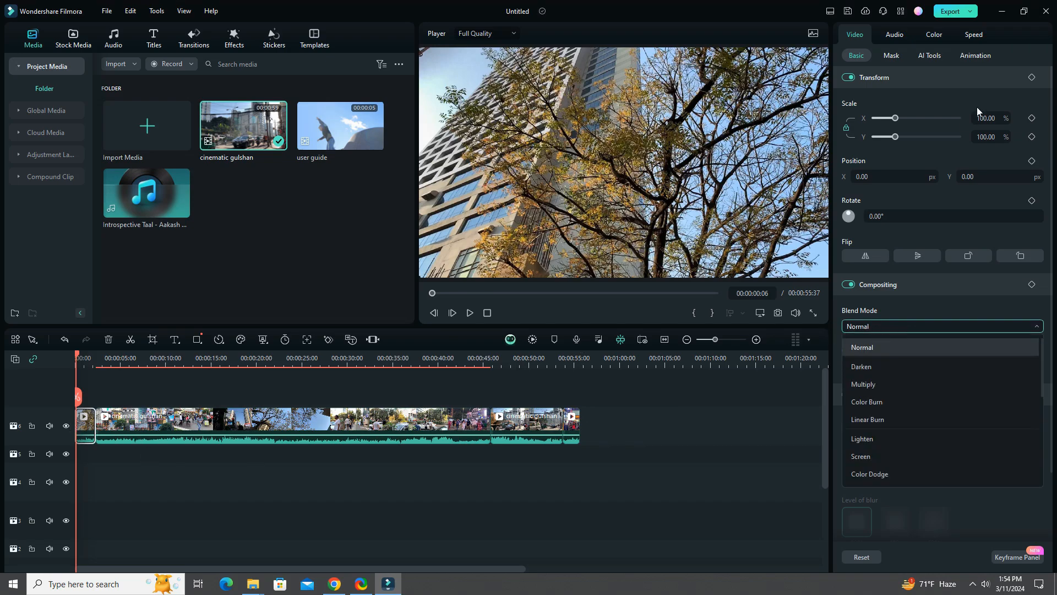
left_click(944, 34)
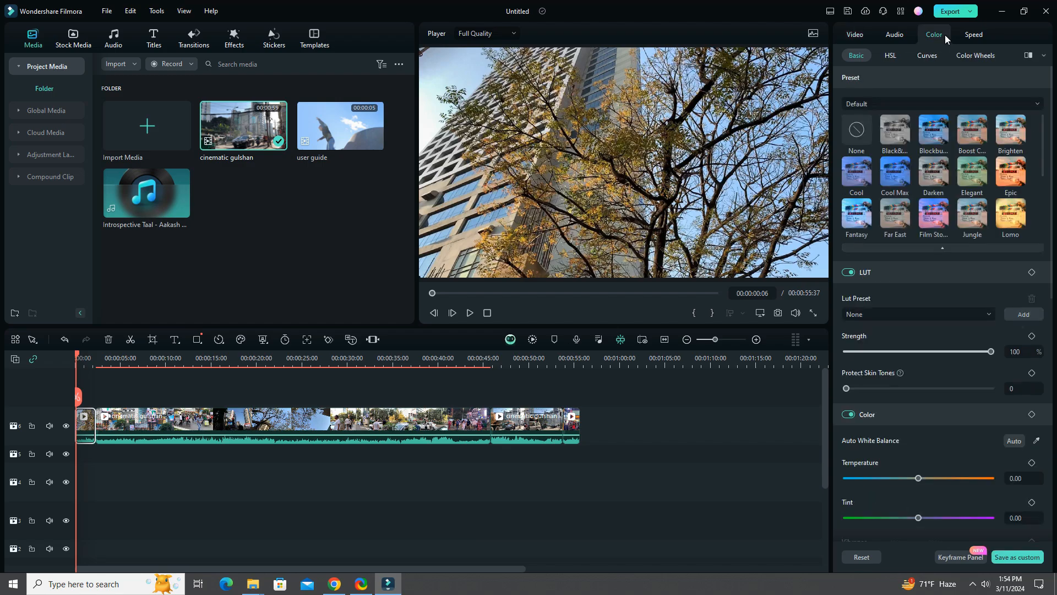
left_click(875, 312)
left_click(872, 354)
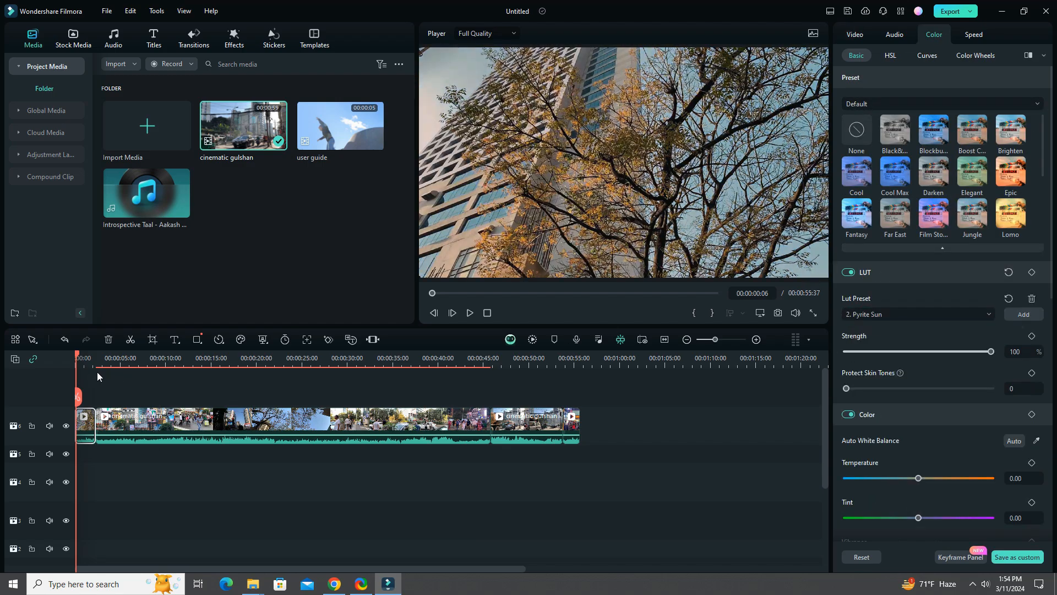
Add the Big Title Pack Title 05 title above the first clip at the timeline's start and play back its opening
left_click(138, 31)
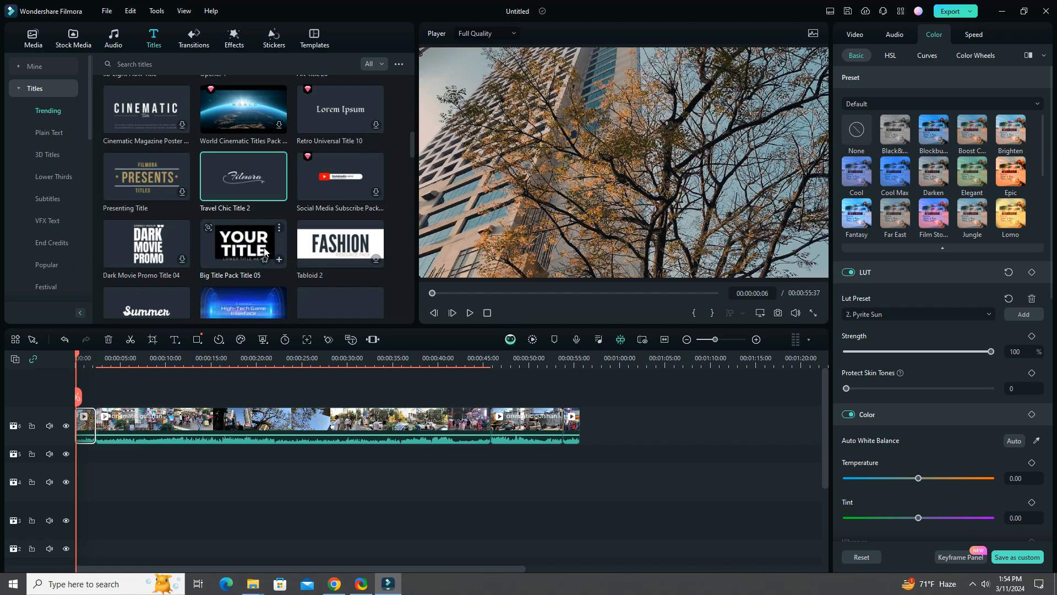
left_click_drag(275, 261, 83, 382)
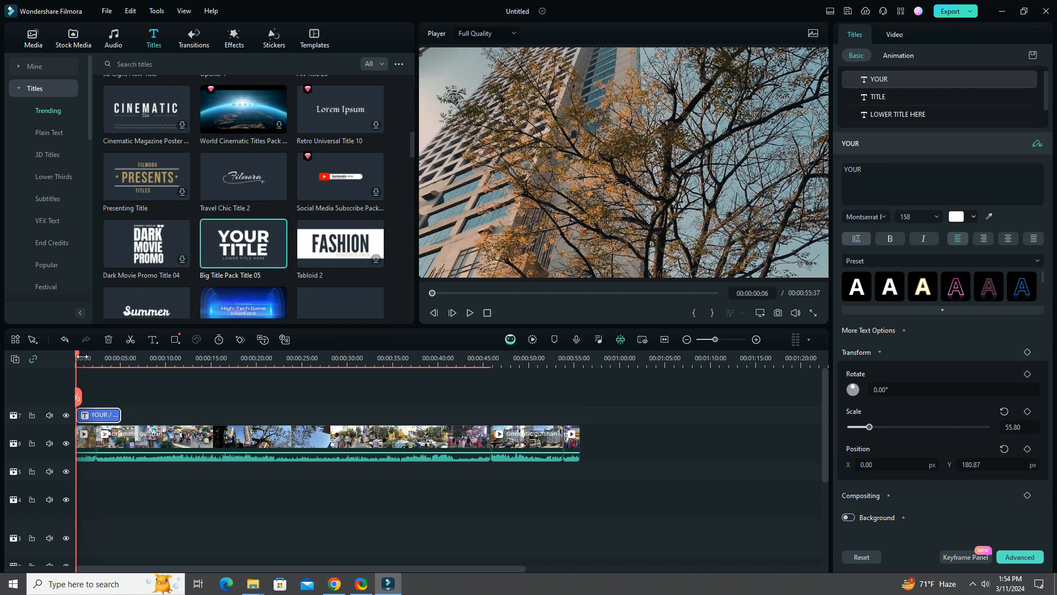
left_click(470, 313)
left_click(471, 313)
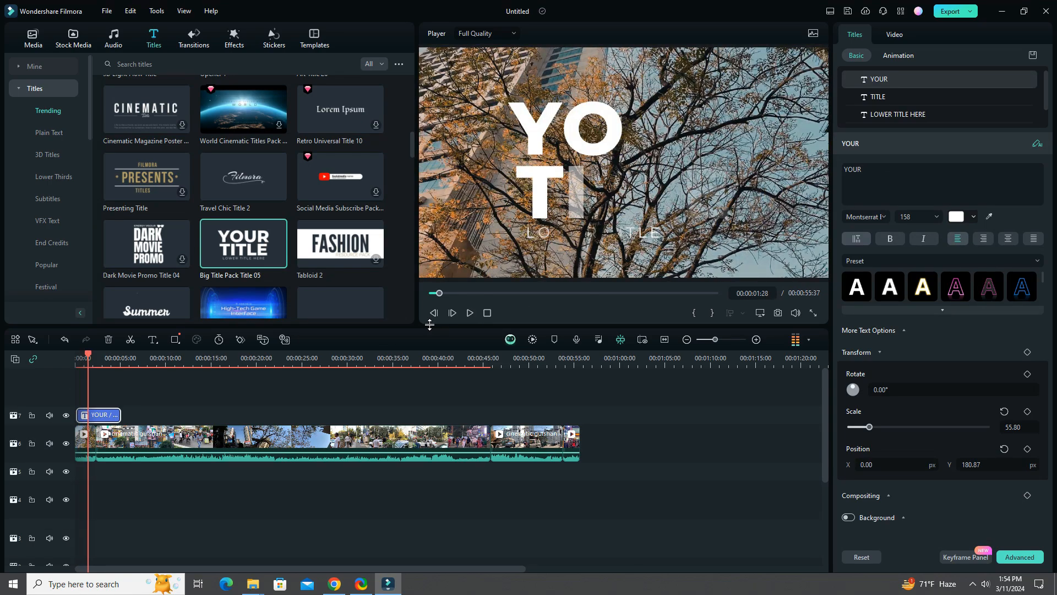
Replace the title's upper line "YOUR" with "DHAKA"
left_click(697, 124)
double_click(697, 124)
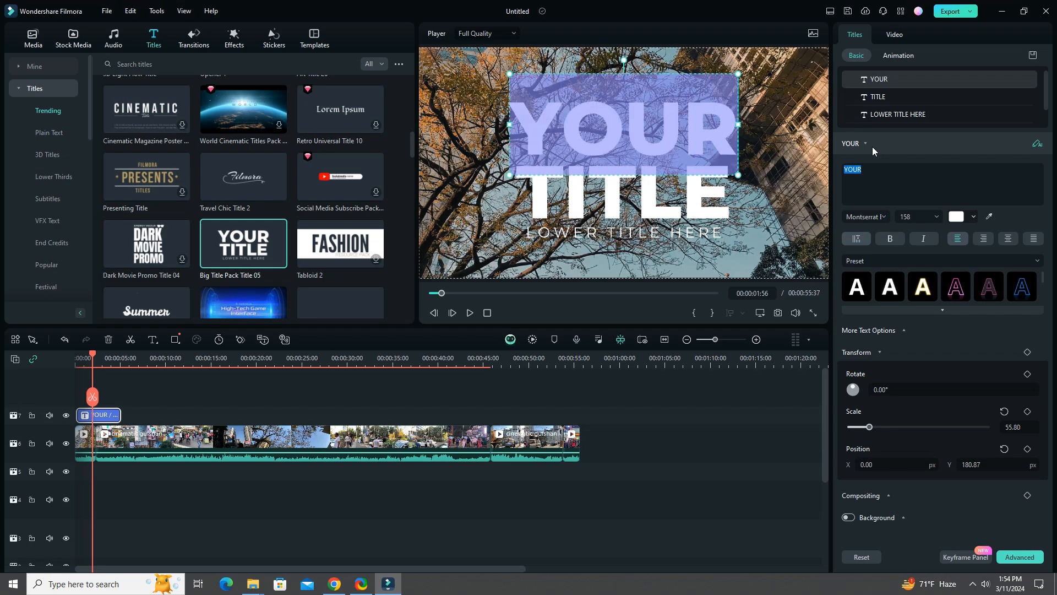
key("BackSpace")
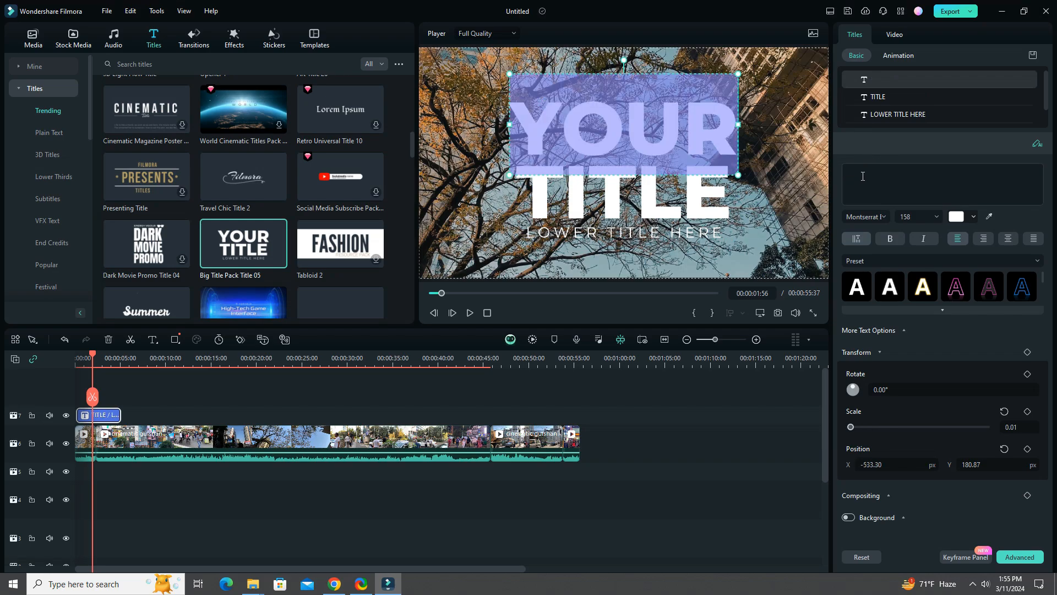
type("D")
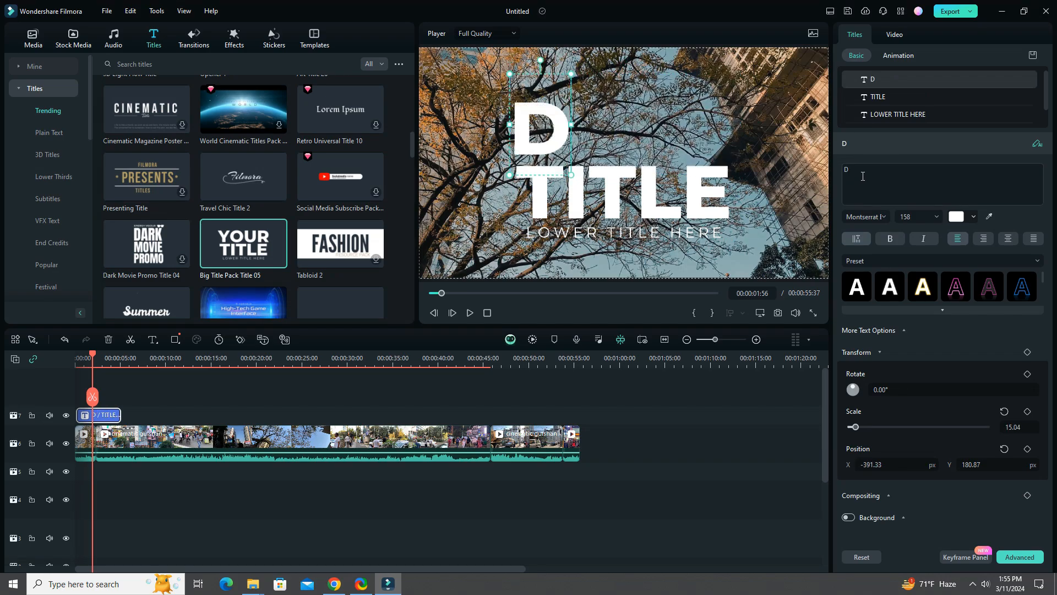
type("HAKA")
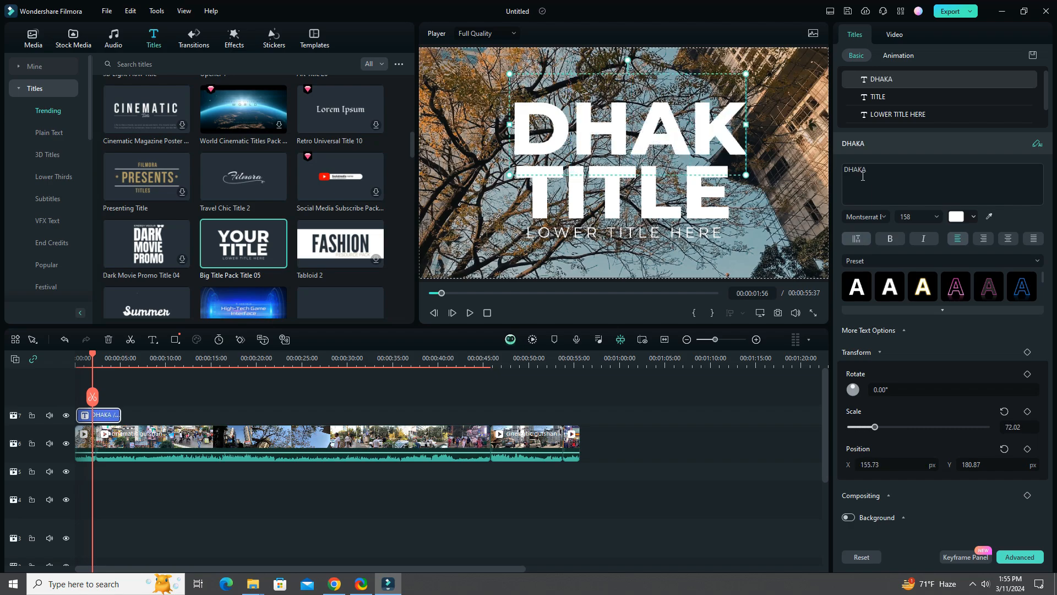
Replace the title's second line "TITLE" with "GULSHAN"
left_click(731, 207)
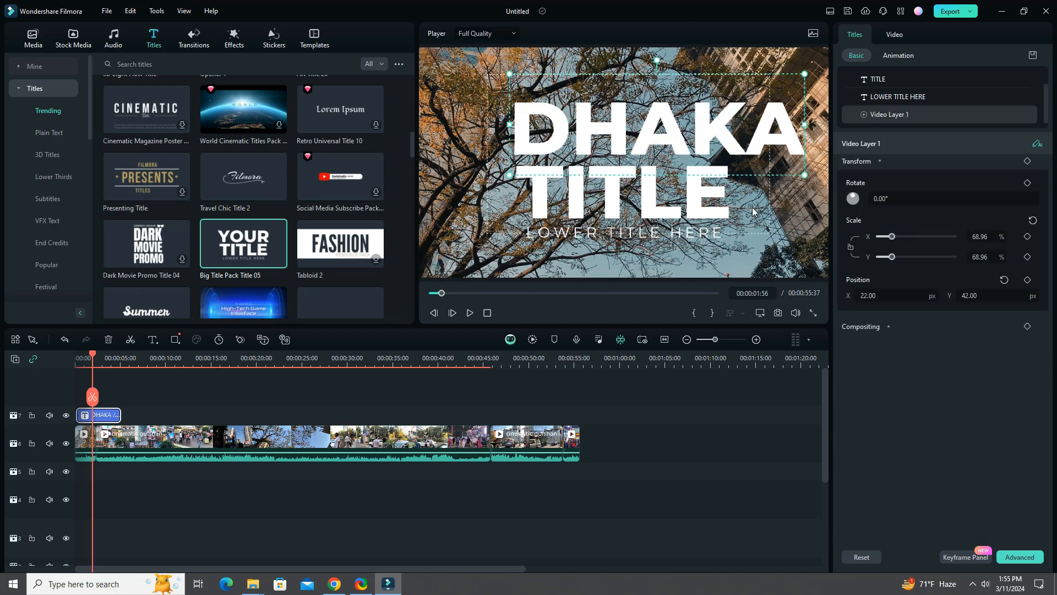
double_click(731, 207)
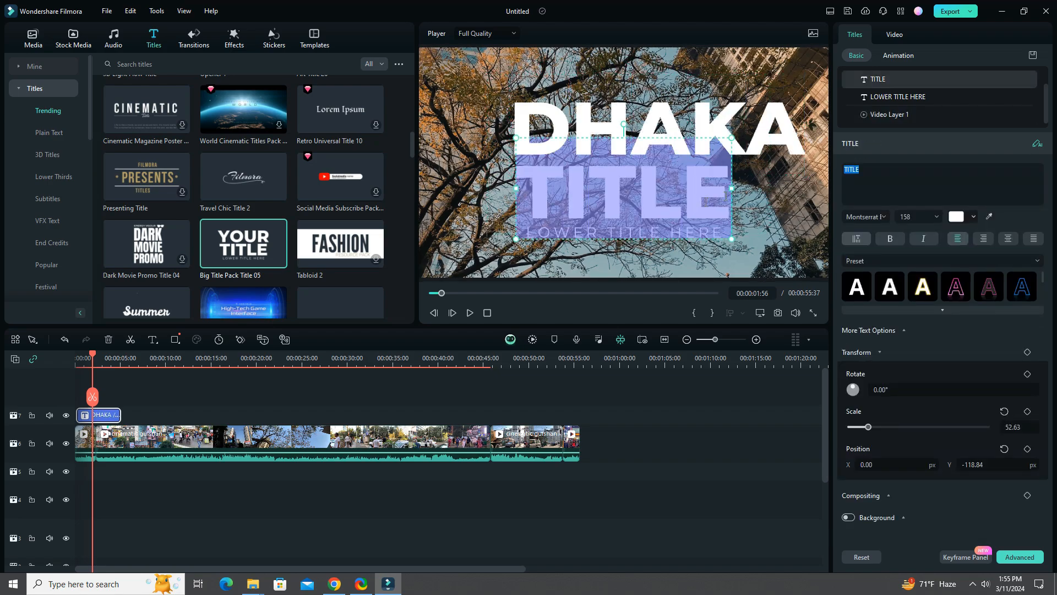
type("GULSHA")
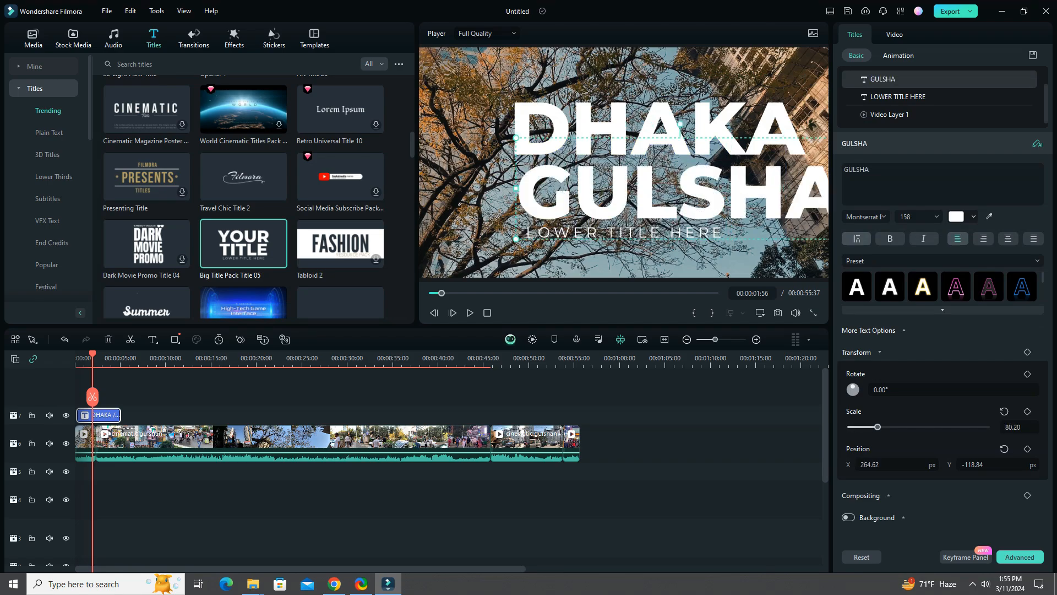
type("N")
Shrink the DHAKA and GULSHAN lines and stack them in the middle of the frame, with GULSHAN at about font size 82
left_click_drag(514, 140, 680, 160)
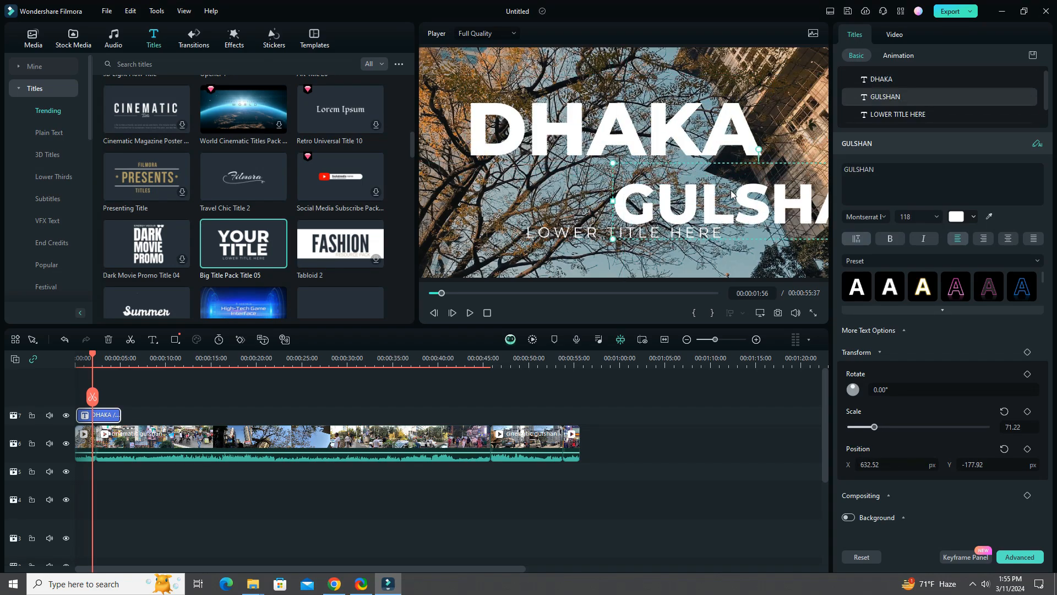
left_click_drag(761, 75, 691, 139)
left_click_drag(749, 164, 711, 155)
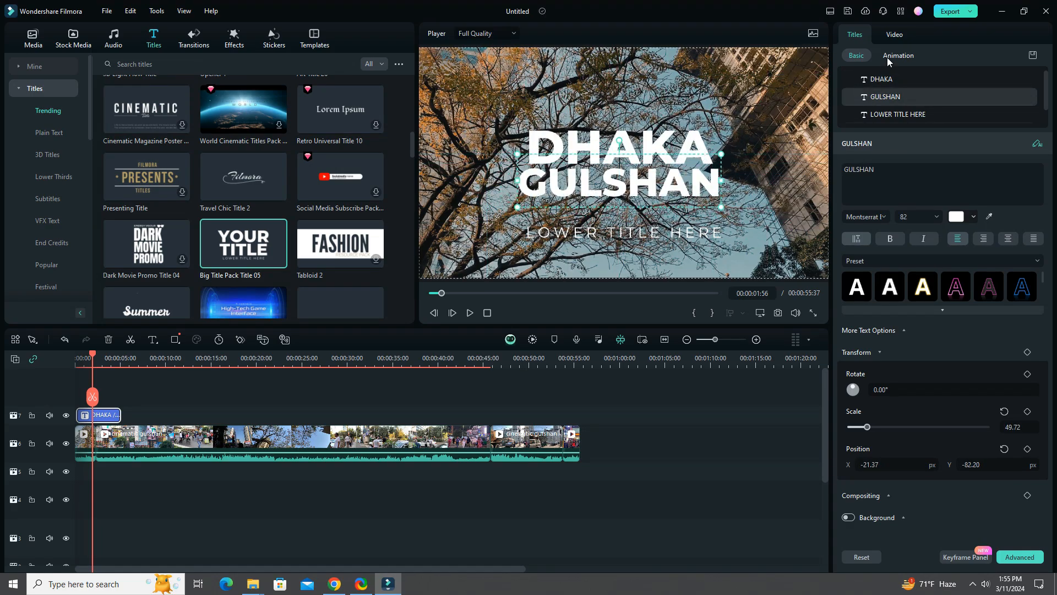
left_click(887, 57)
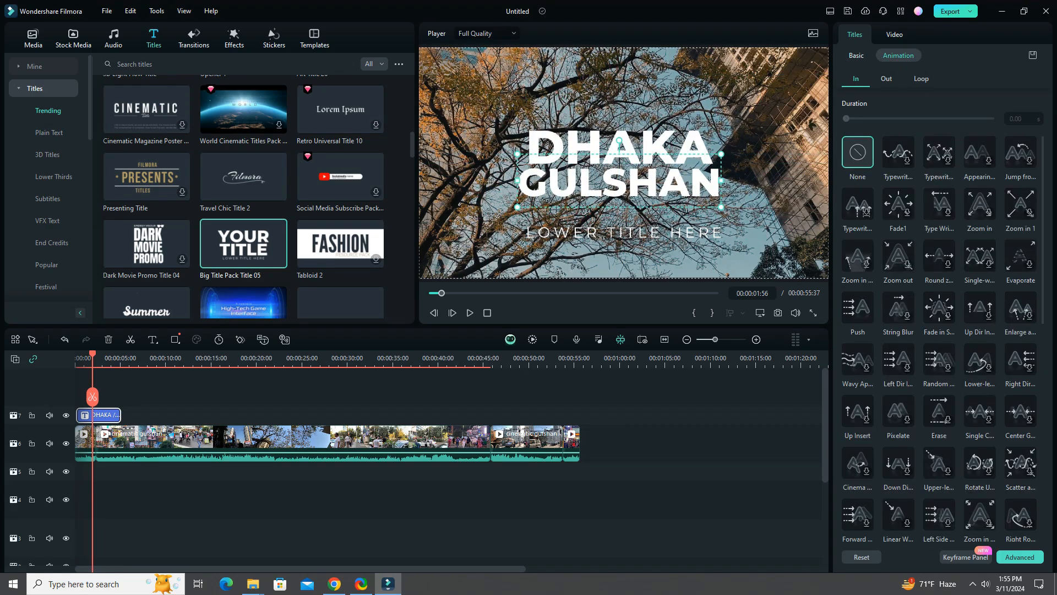
scroll(1040, 219, "down", 2)
scroll(1040, 220, "up", 2)
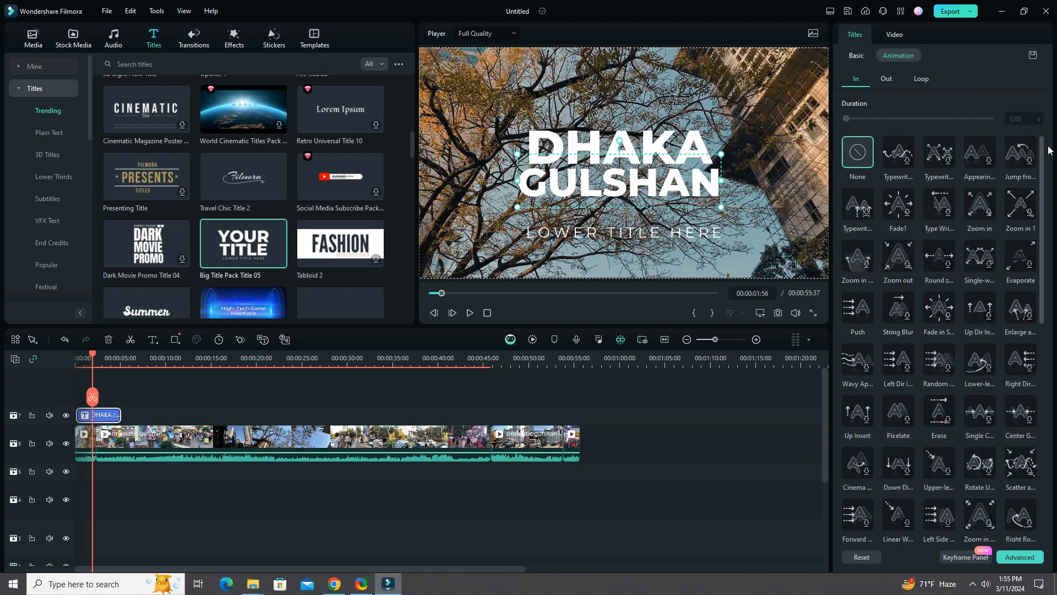
Clear the text of the title's "LOWER TITLE HERE" line, leaving it empty
left_click(645, 229)
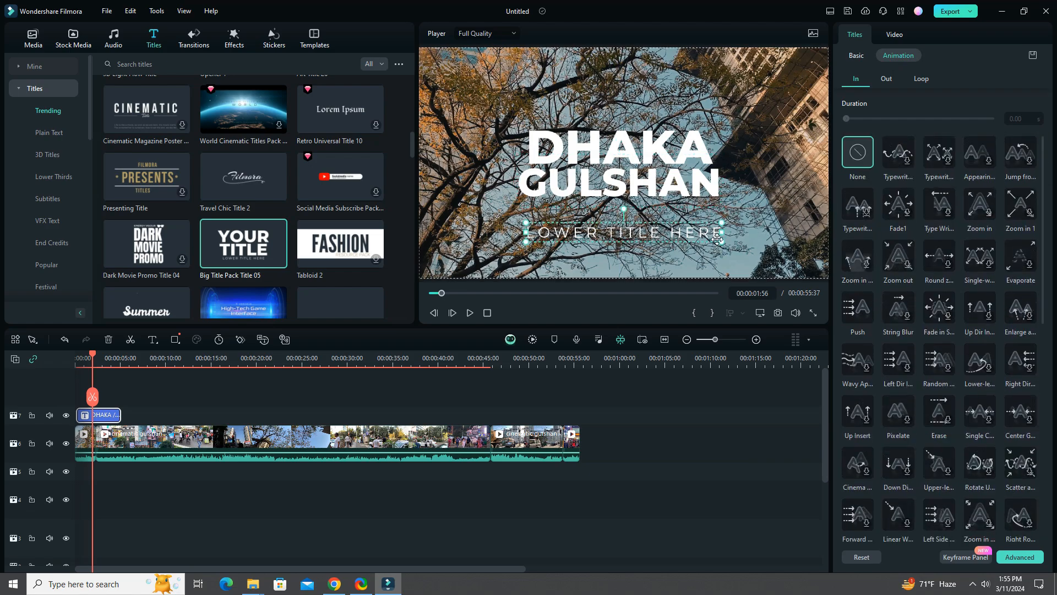
left_click_drag(645, 230, 445, 235)
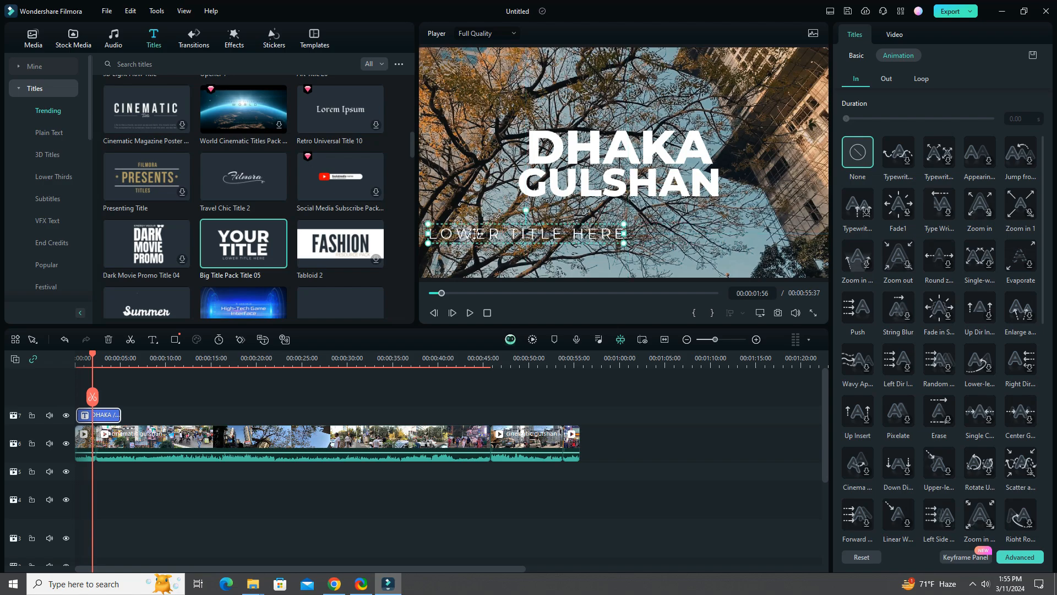
double_click(446, 235)
left_click(856, 55)
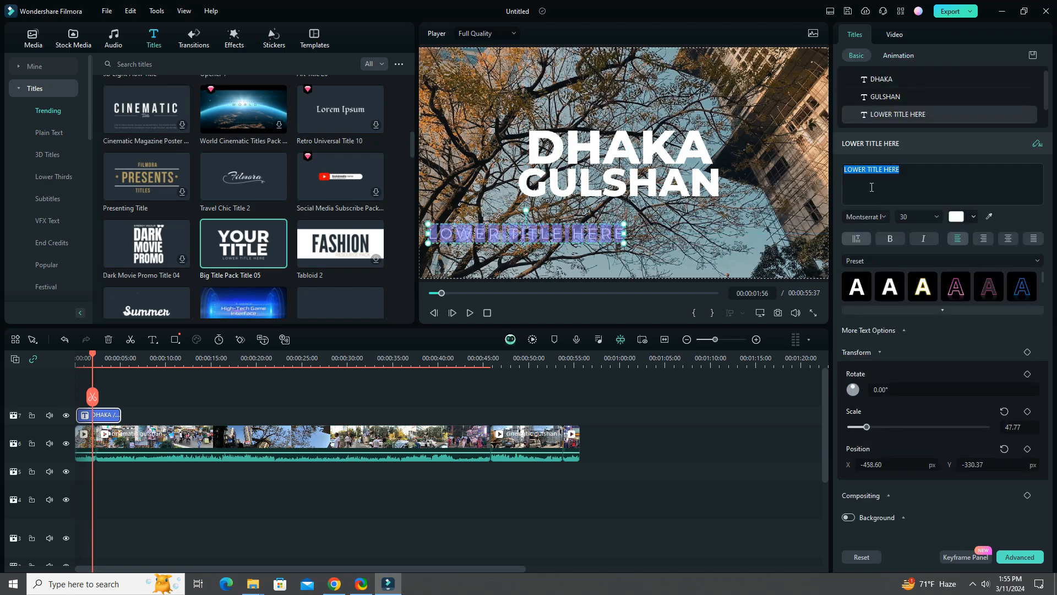
key("BackSpace")
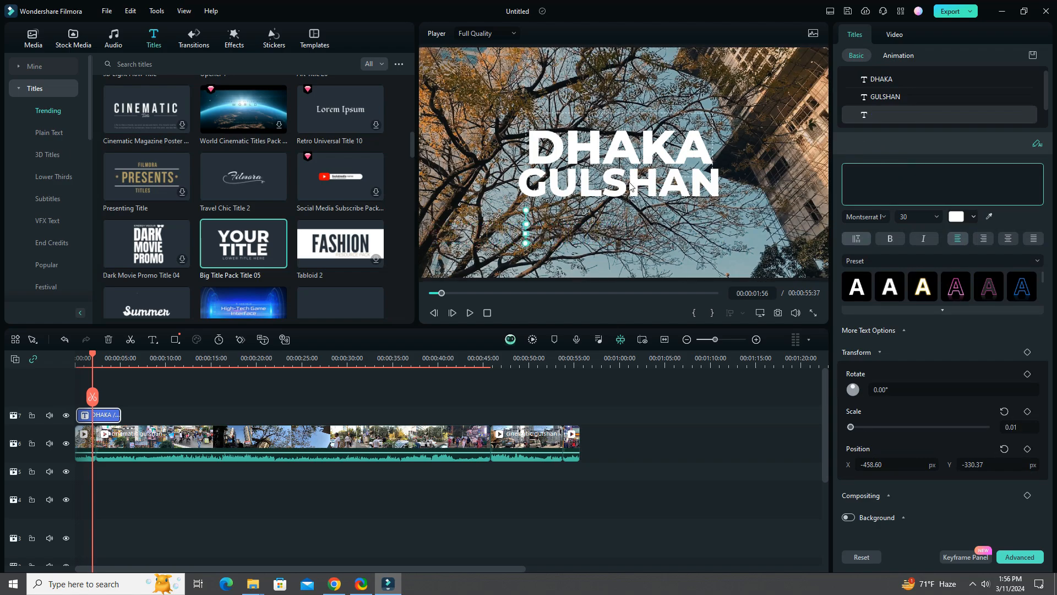
left_click(625, 187)
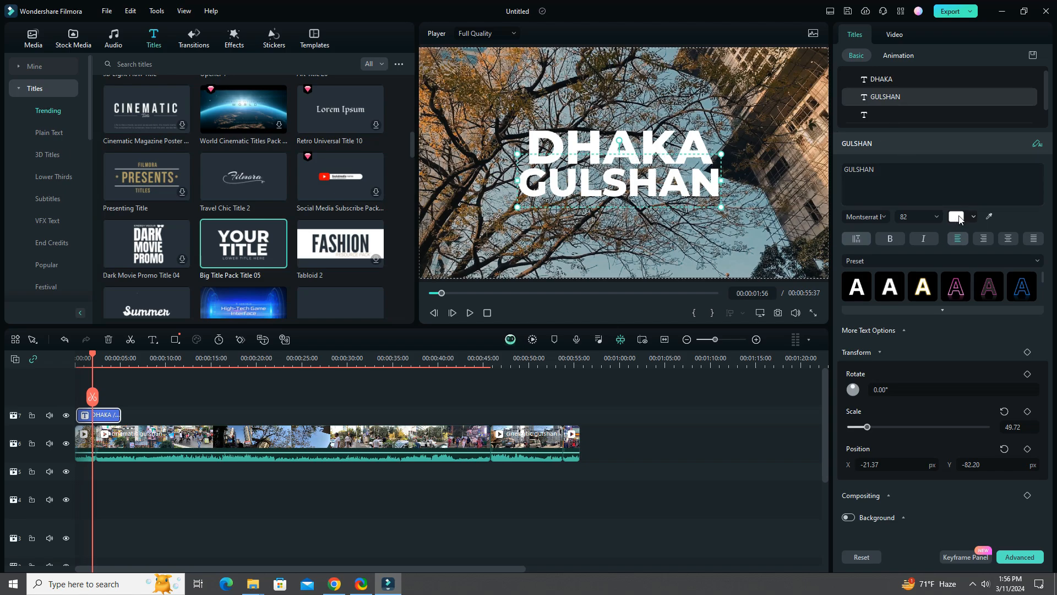
left_click(958, 217)
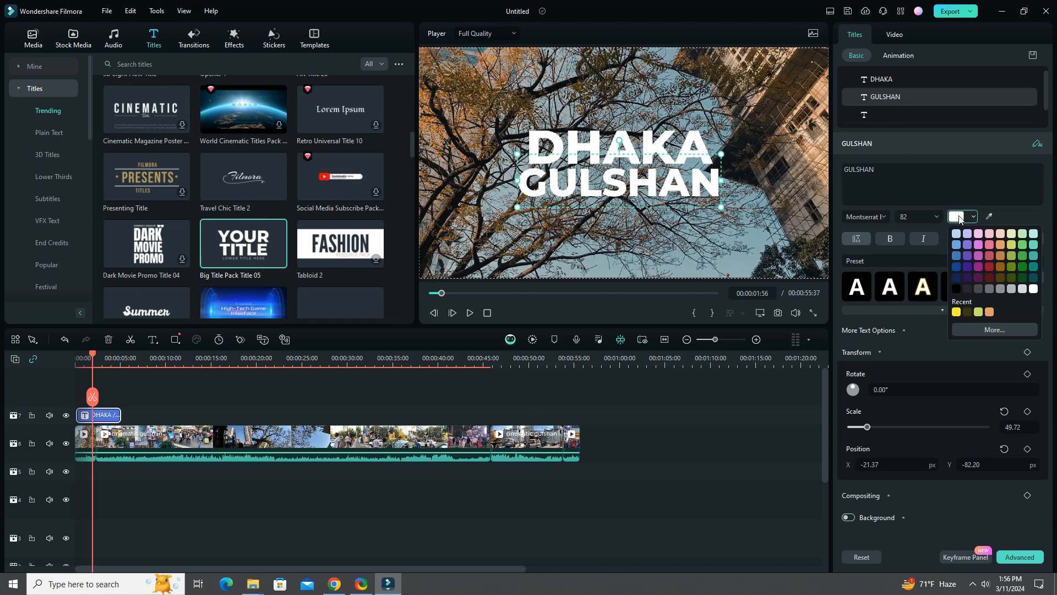
left_click(974, 329)
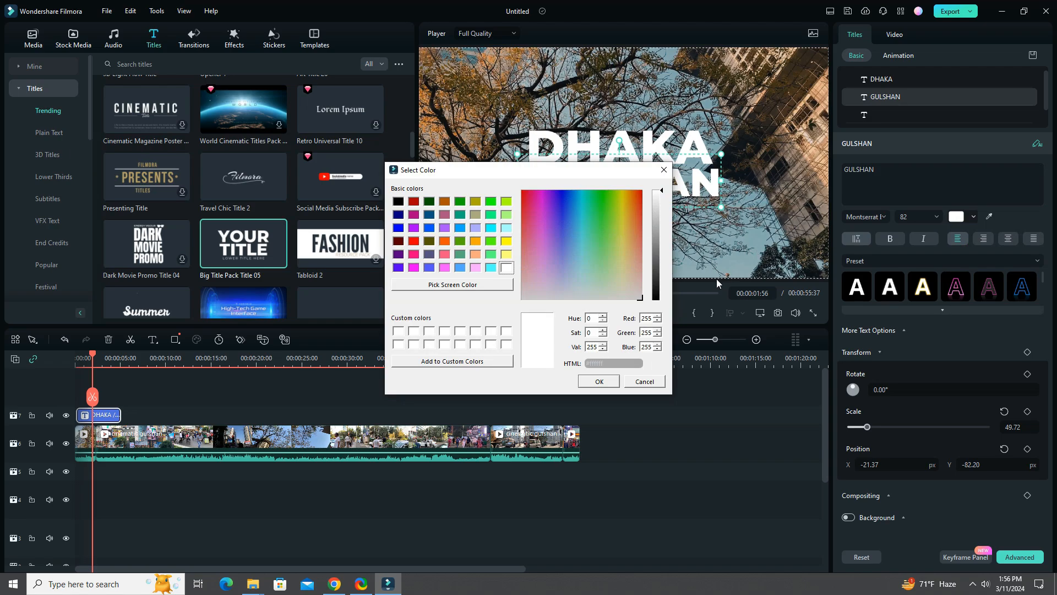
left_click(641, 381)
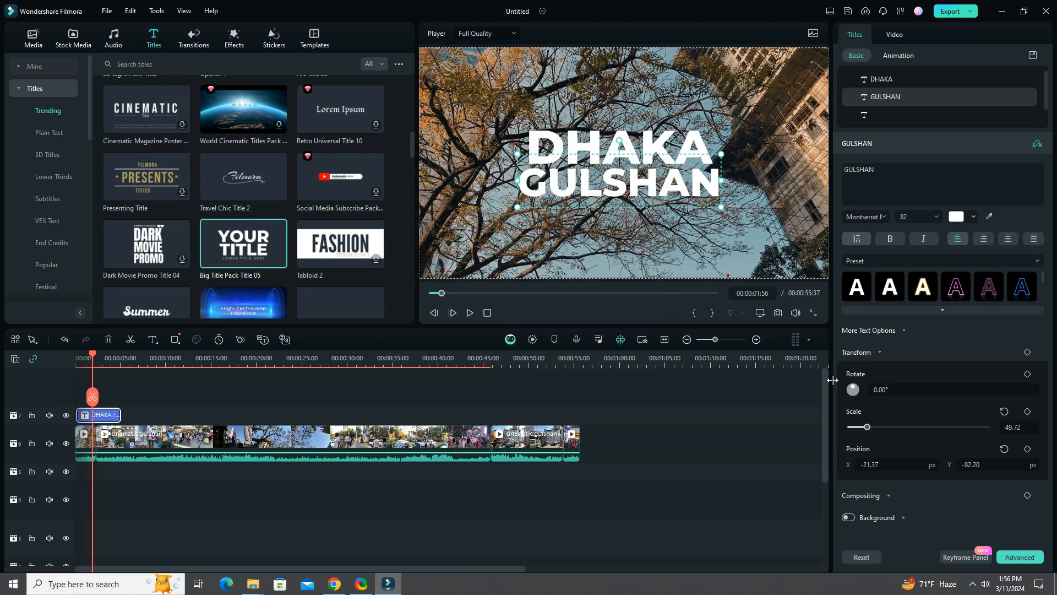
Color both the GULSHAN and DHAKA lines of the title yellow, using the recently used yellow swatch
left_click(962, 221)
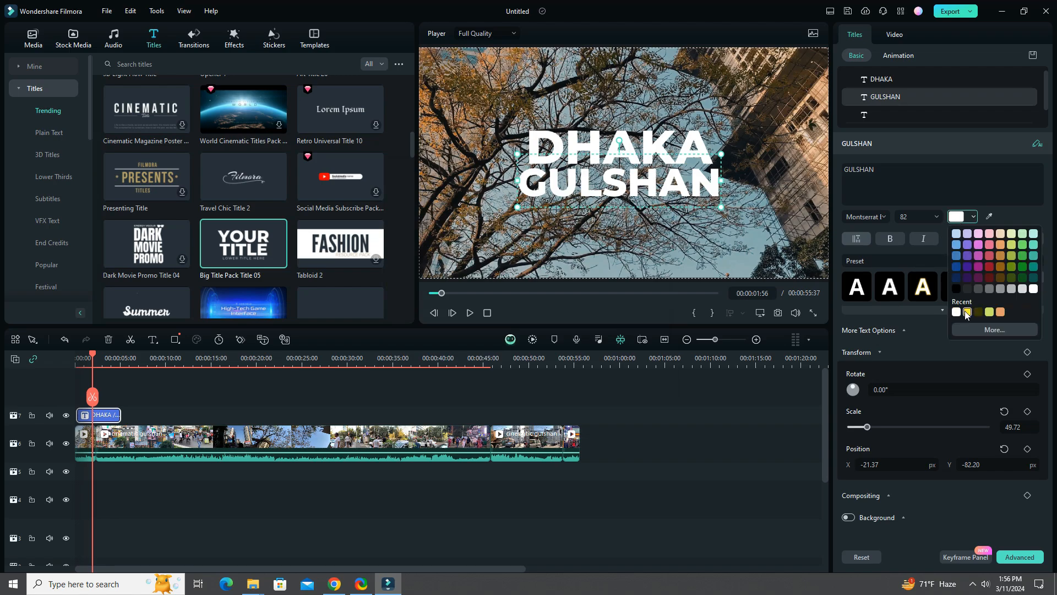
left_click(966, 312)
left_click(695, 151)
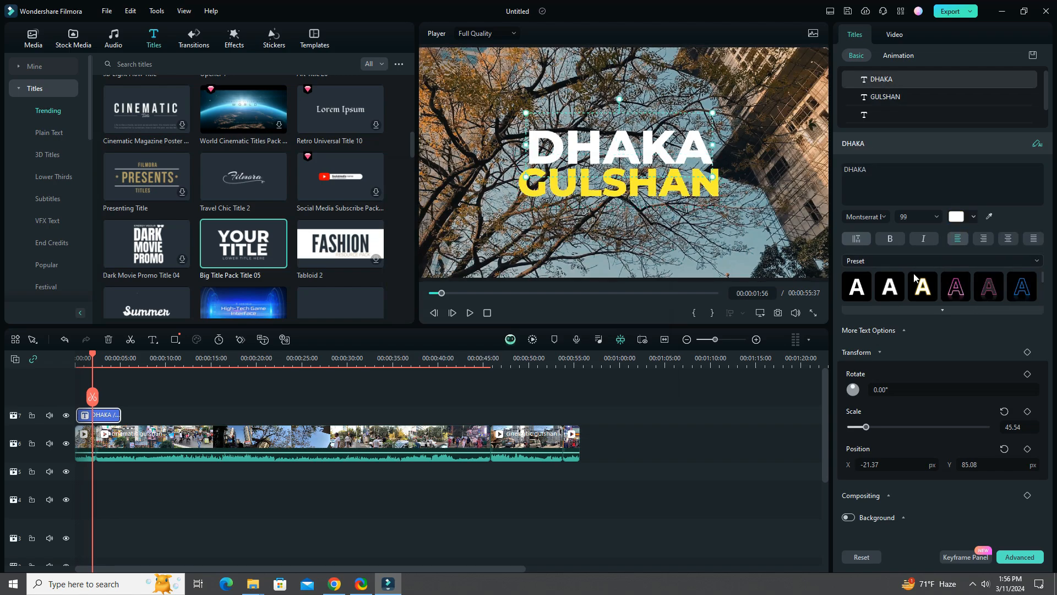
left_click(959, 218)
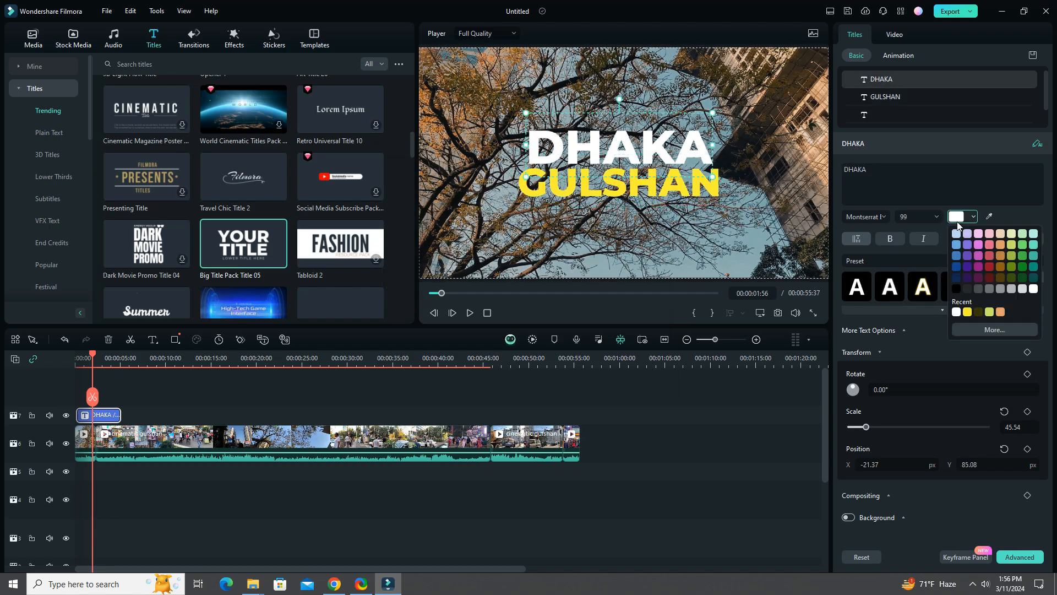
left_click(967, 313)
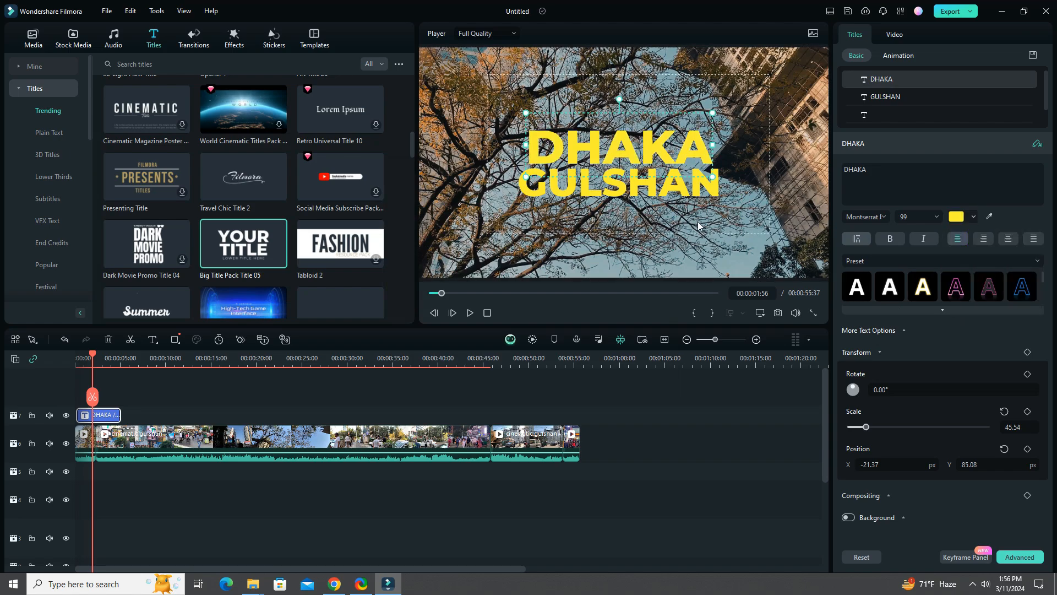
left_click(864, 221)
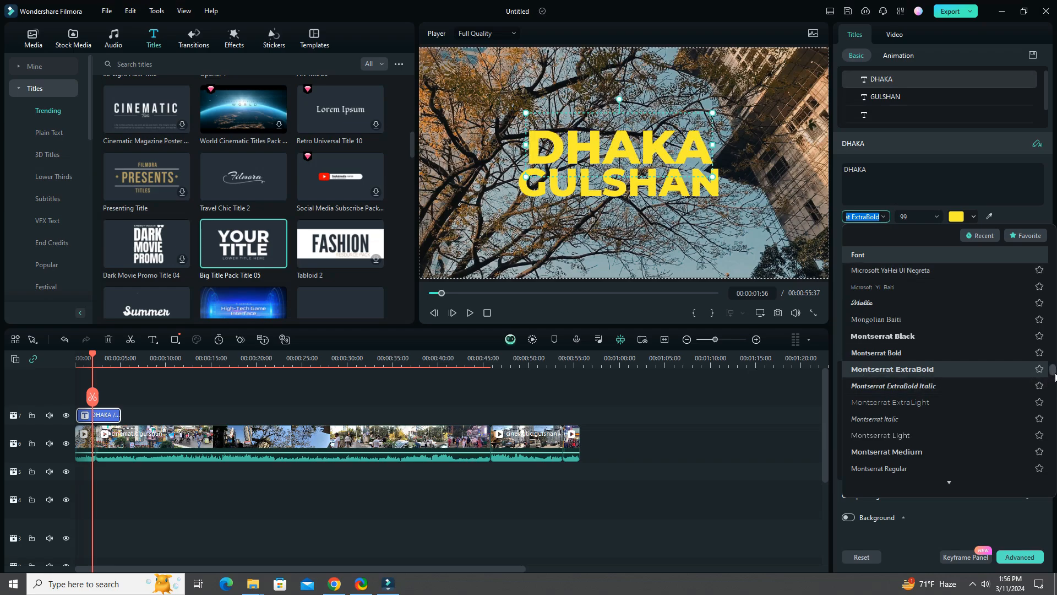
left_click_drag(1055, 373, 1055, 443)
scroll(1055, 392, "down", 1)
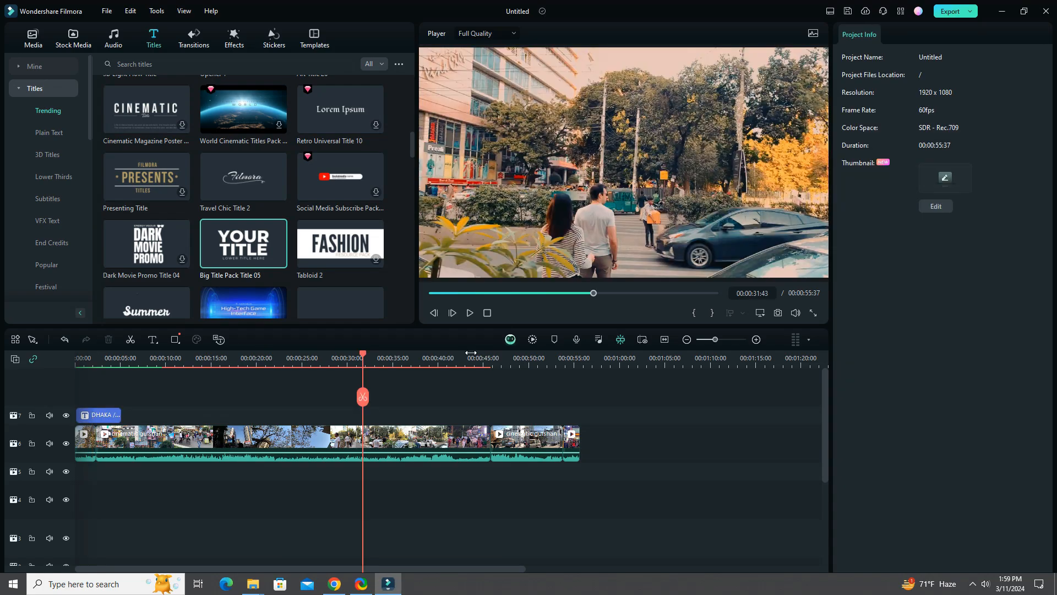
Warm the midtones of the long middle clip slightly with the color wheels (red 100, green 96.47, blue 93.33) and compare before and after
left_click(381, 452)
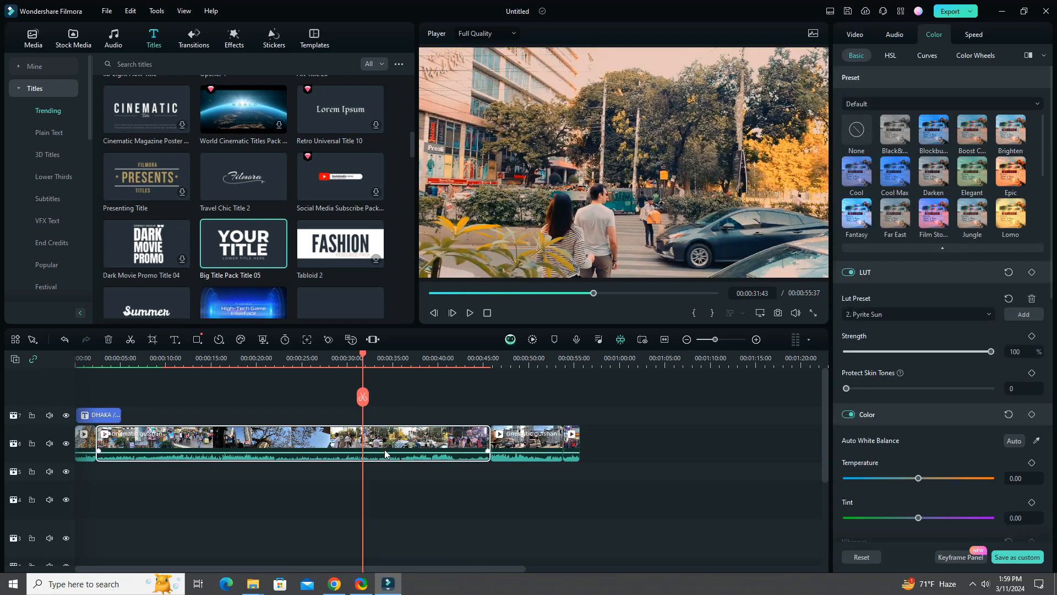
left_click(975, 57)
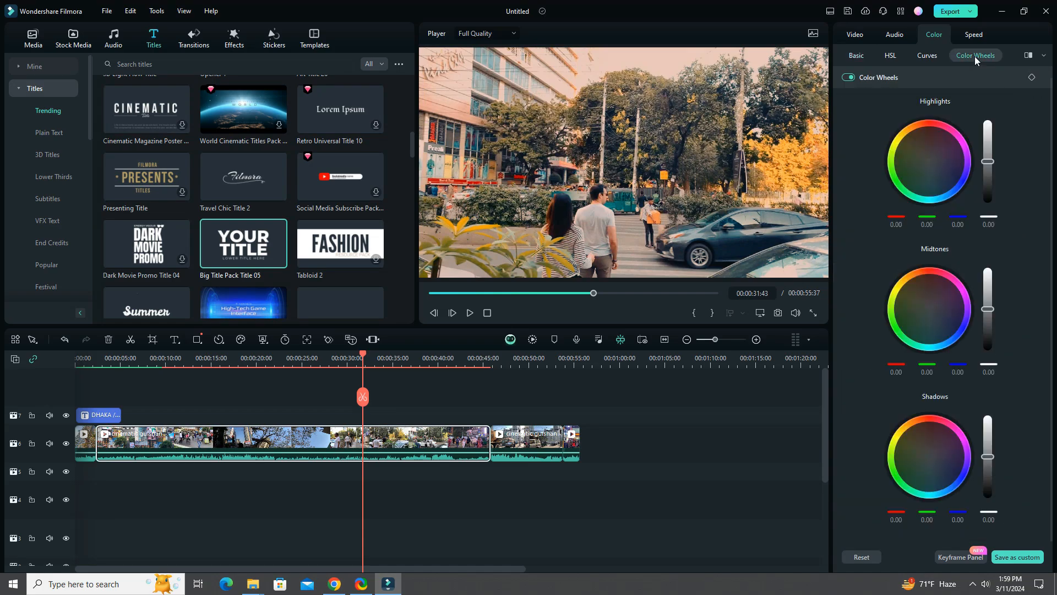
left_click(931, 58)
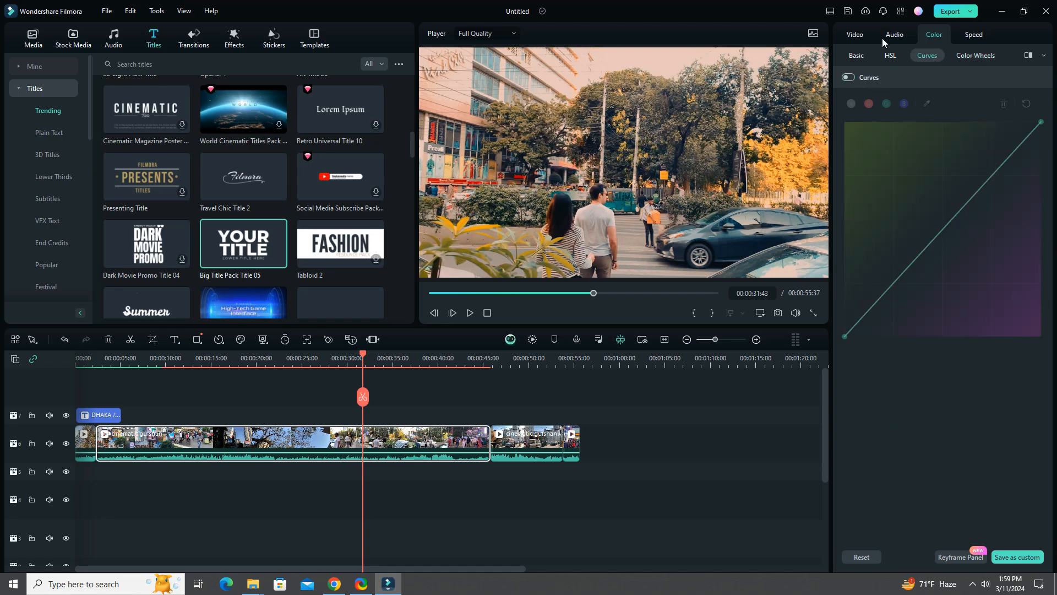
left_click(890, 55)
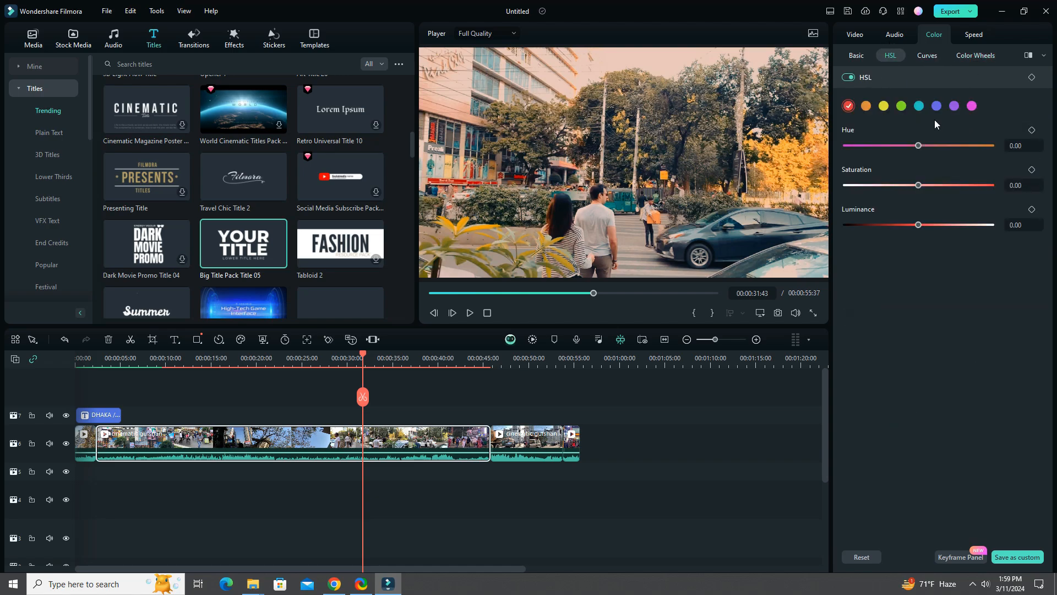
left_click(969, 55)
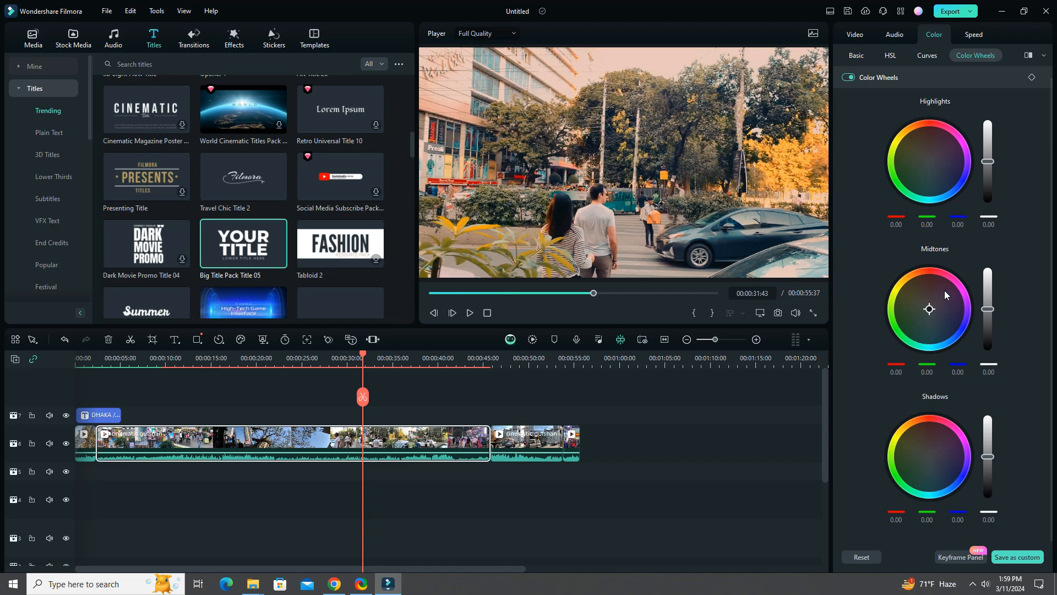
left_click_drag(932, 309, 928, 306)
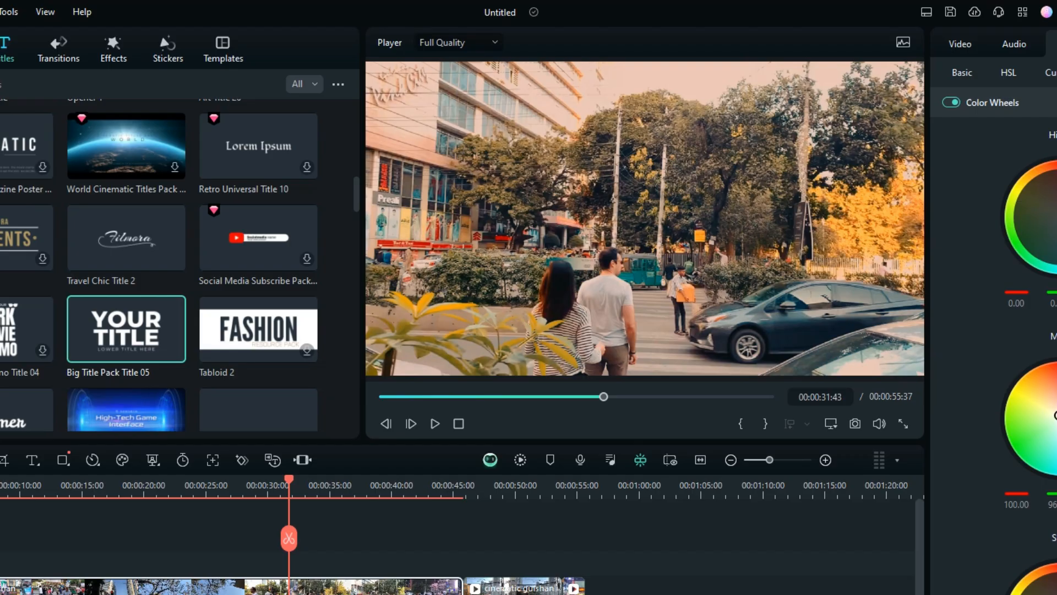
left_click(1028, 55)
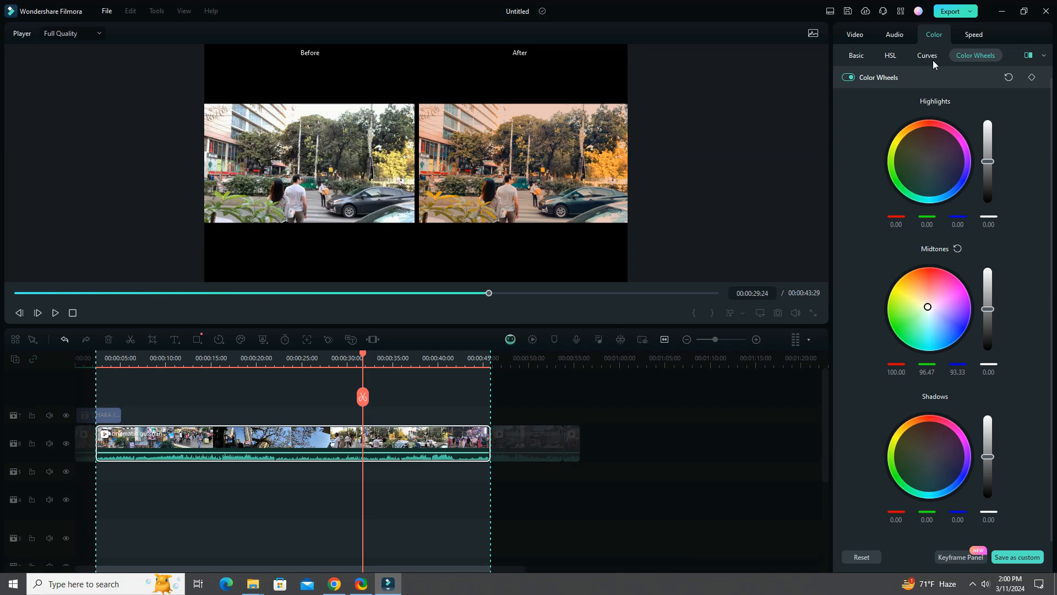
left_click(1028, 55)
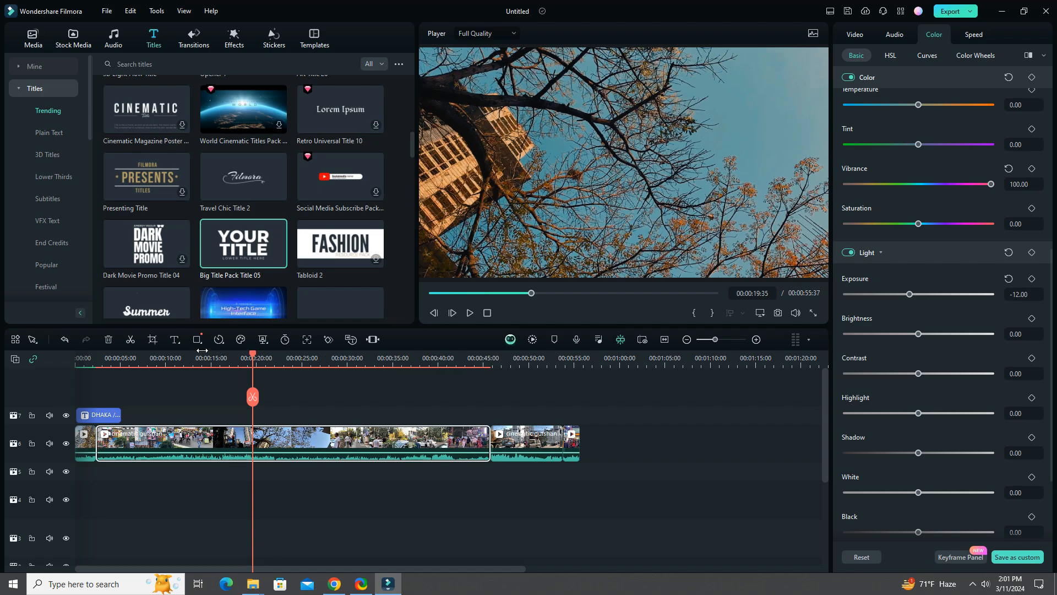
Crop the long middle clip to a 21:9 ratio at 1920 x 822, with the crop frame centered vertically
left_click(147, 341)
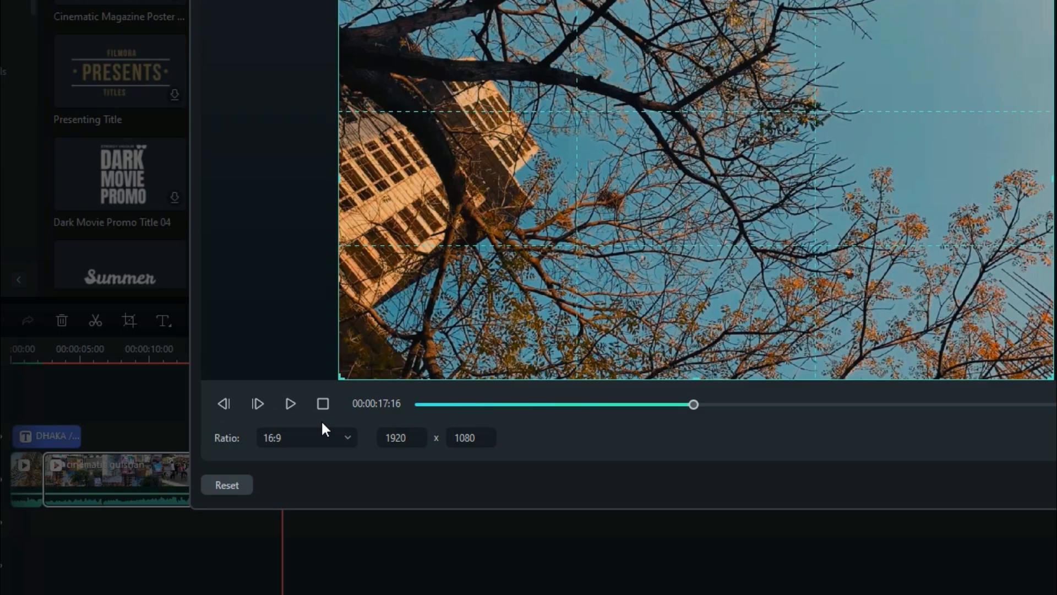
left_click(309, 439)
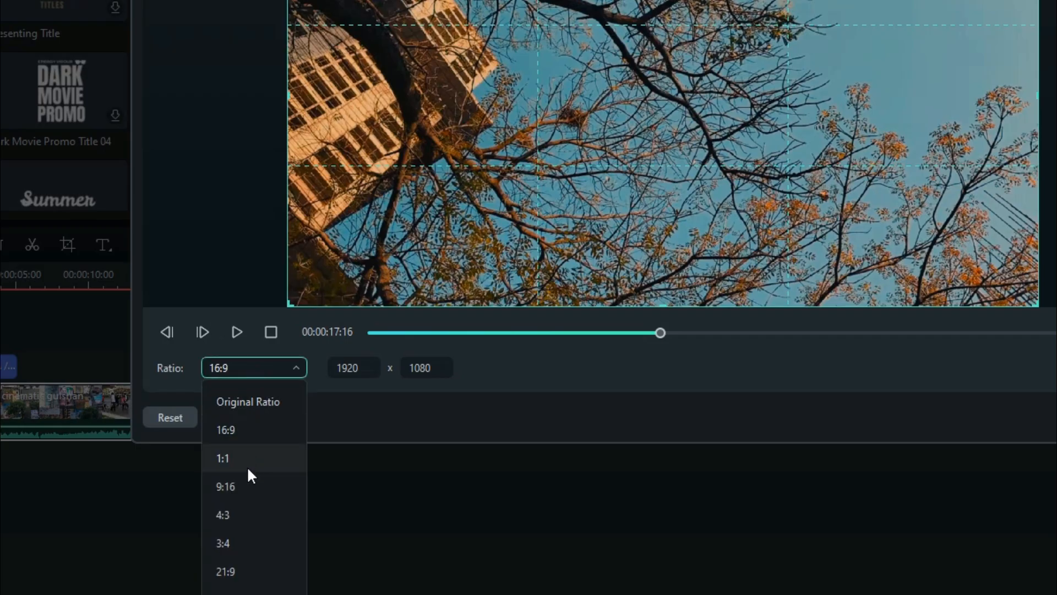
left_click(244, 571)
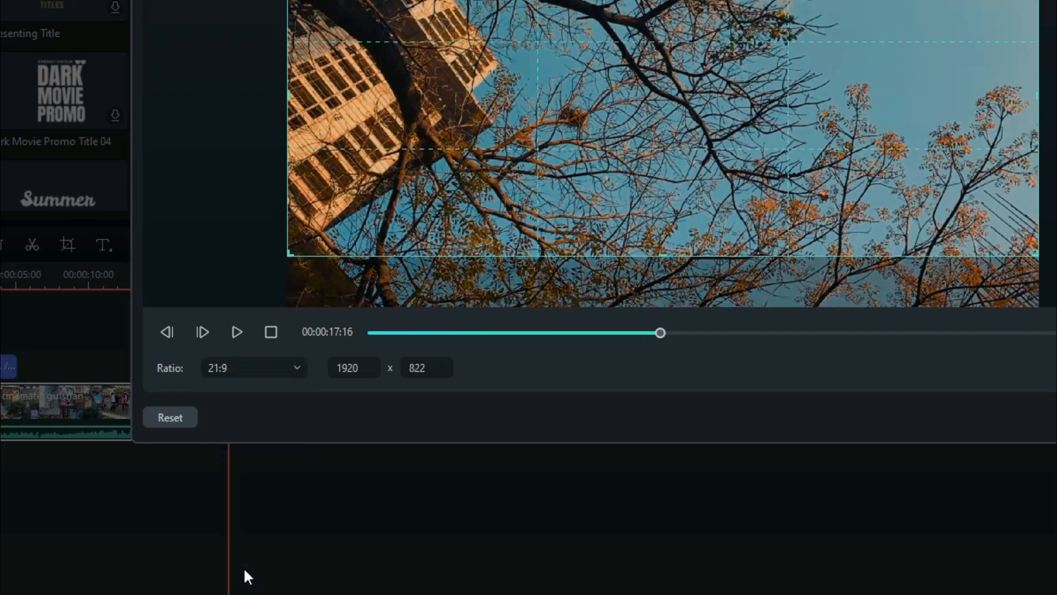
left_click_drag(767, 171, 771, 138)
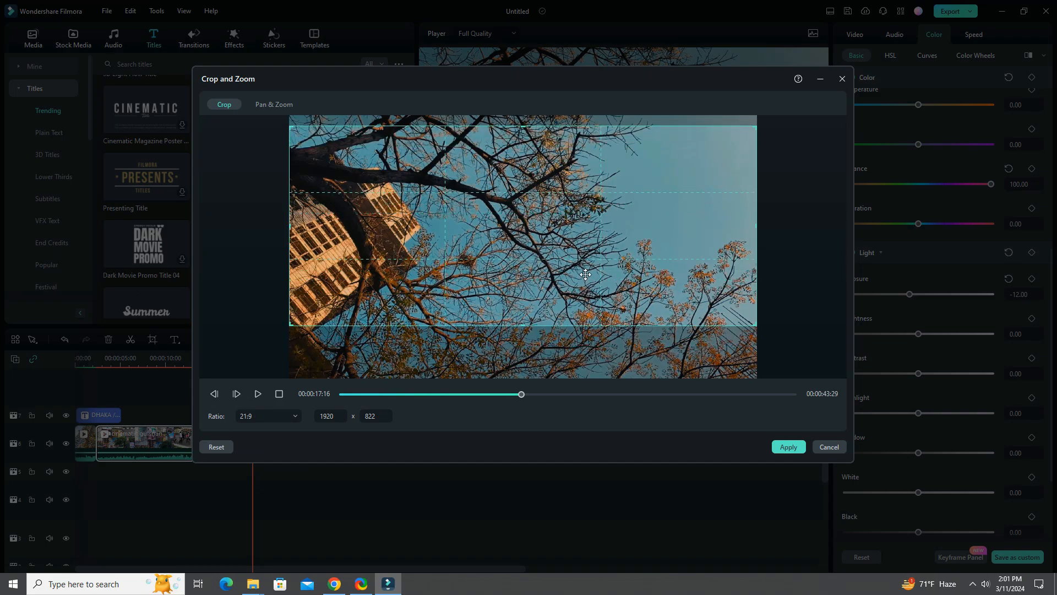
mouse_move(585, 274)
left_mouse_down()
mouse_move(585, 302)
mouse_move(585, 293)
left_mouse_up()
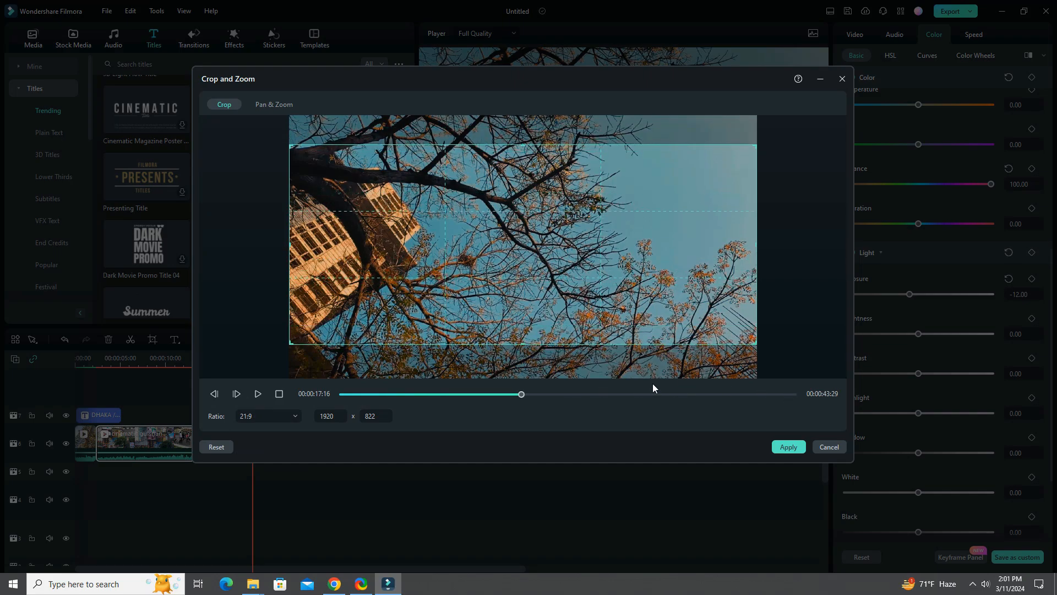
left_click(789, 446)
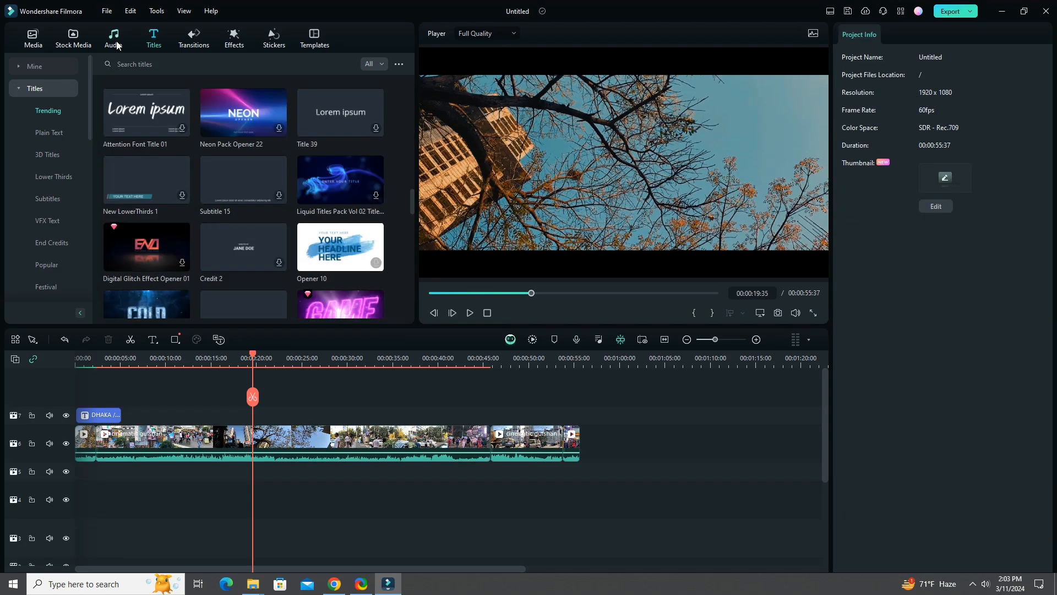
Examine the audio sources: the AI Music generator's options, the sound effects and the trending music
left_click(113, 40)
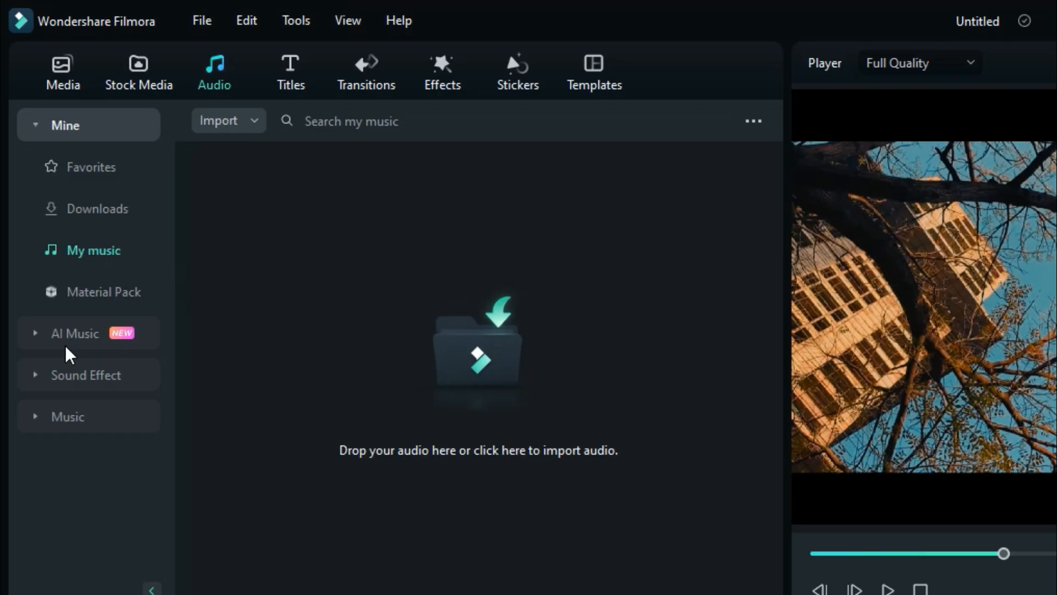
left_click(45, 181)
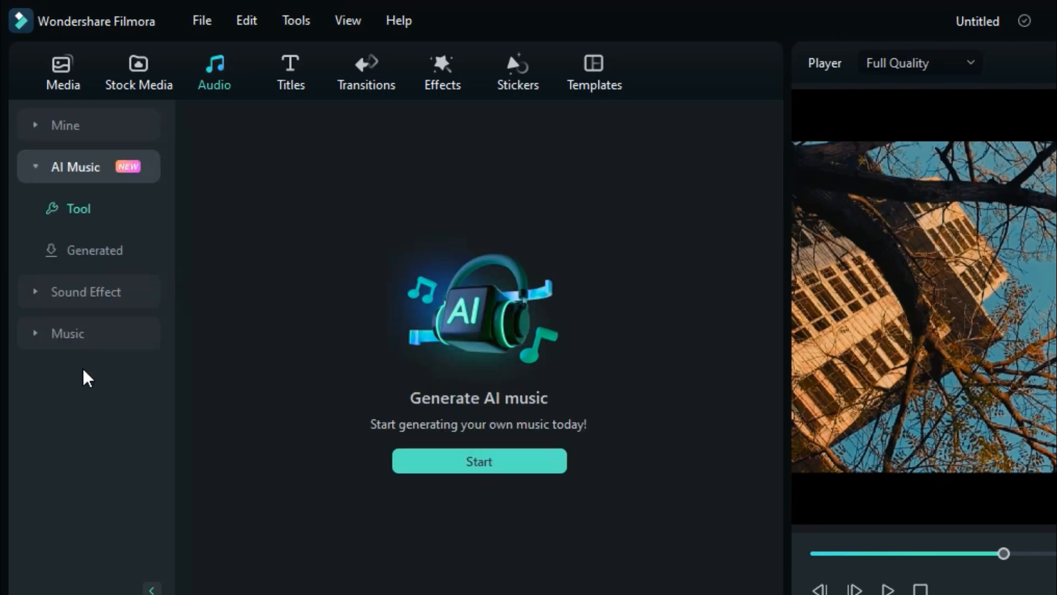
left_click(86, 302)
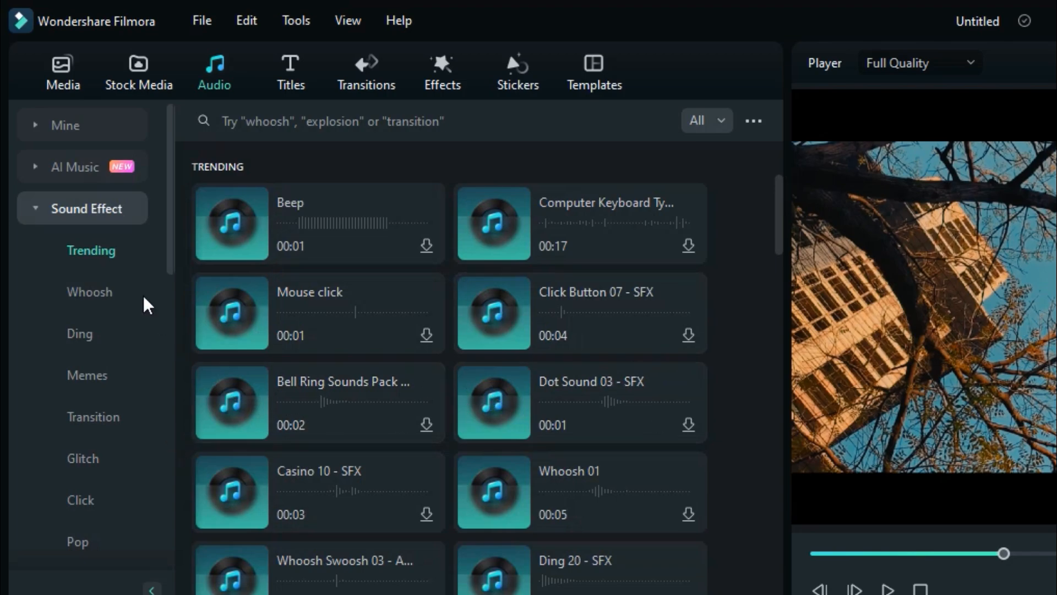
left_click(79, 171)
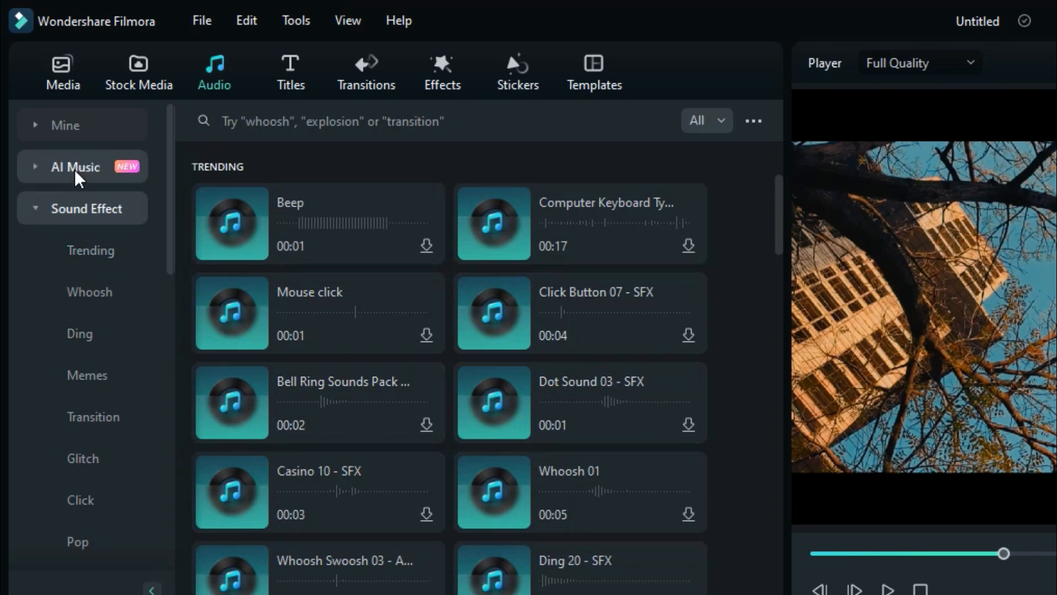
left_click(496, 457)
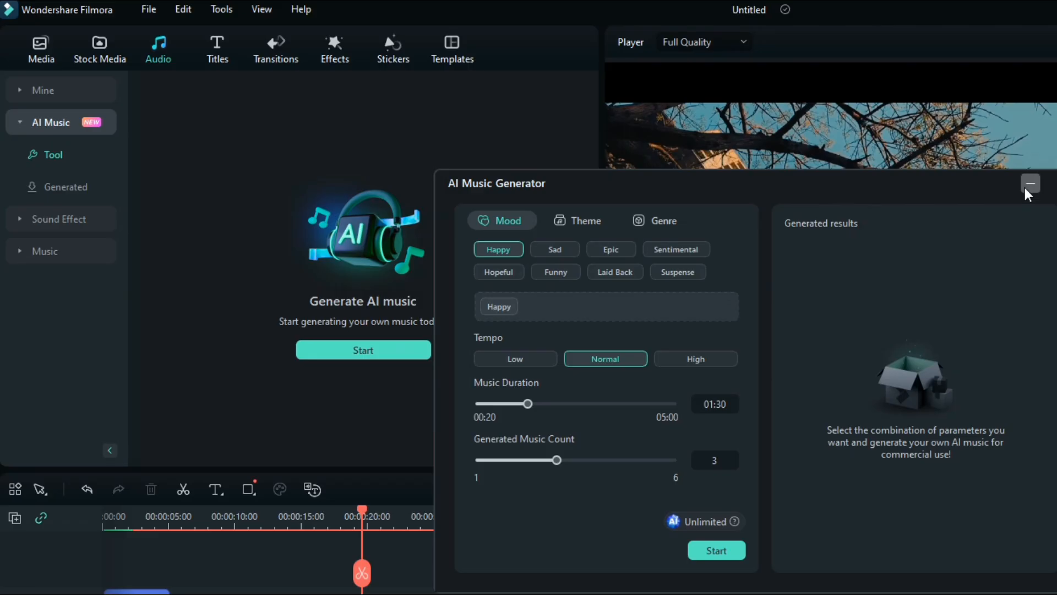
left_click(899, 51)
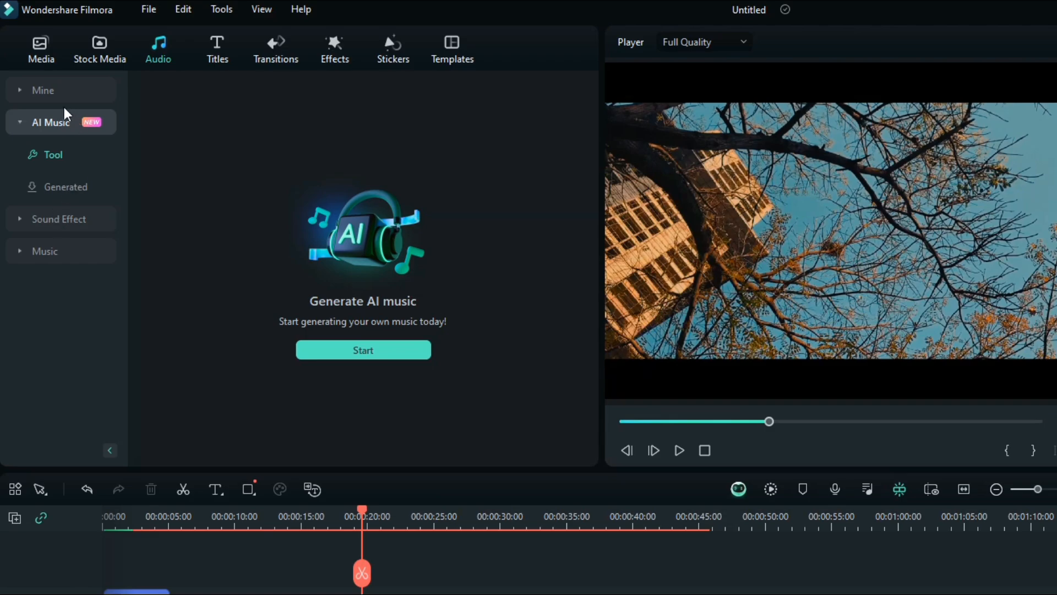
left_click(55, 253)
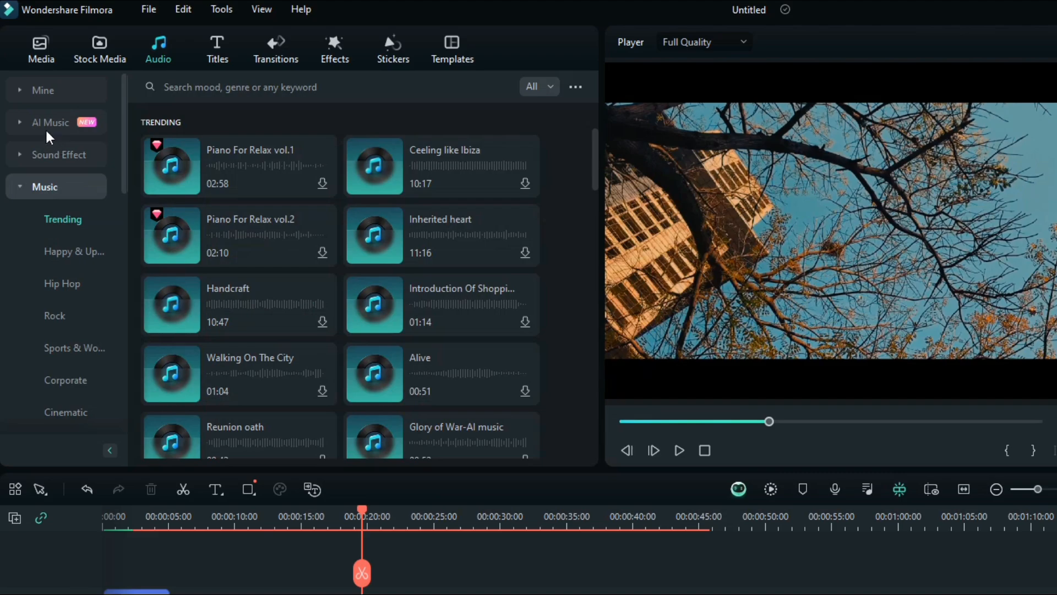
Import the Indian Cinemascope track into the personal music collection
left_click(48, 91)
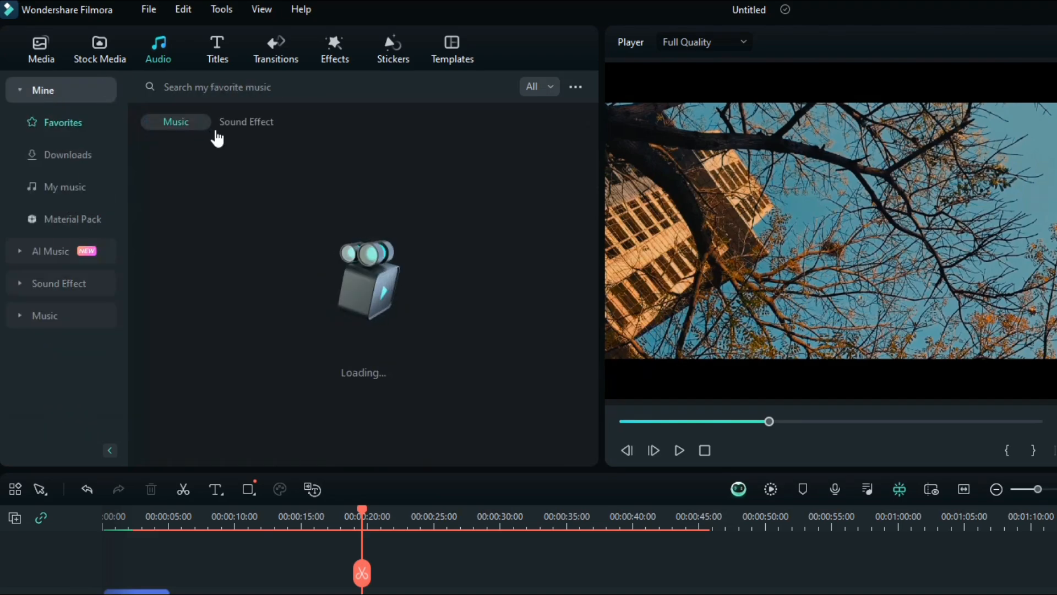
left_click(84, 201)
left_click(366, 267)
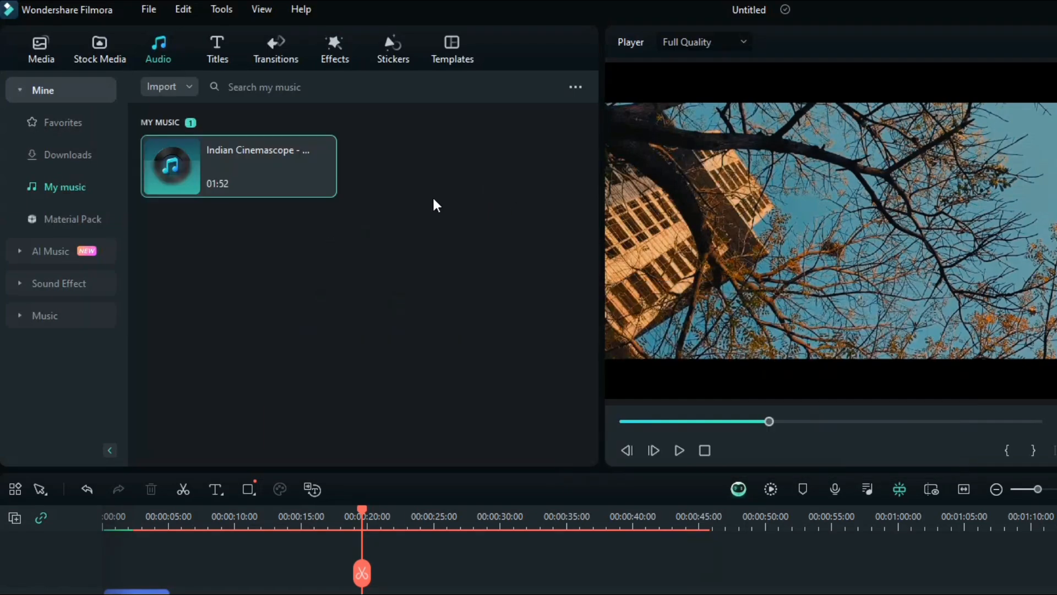
Place the Indian Cinemascope track on the audio track from the timeline's beginning and extend its end to about 46 seconds
left_click_drag(242, 165, 100, 482)
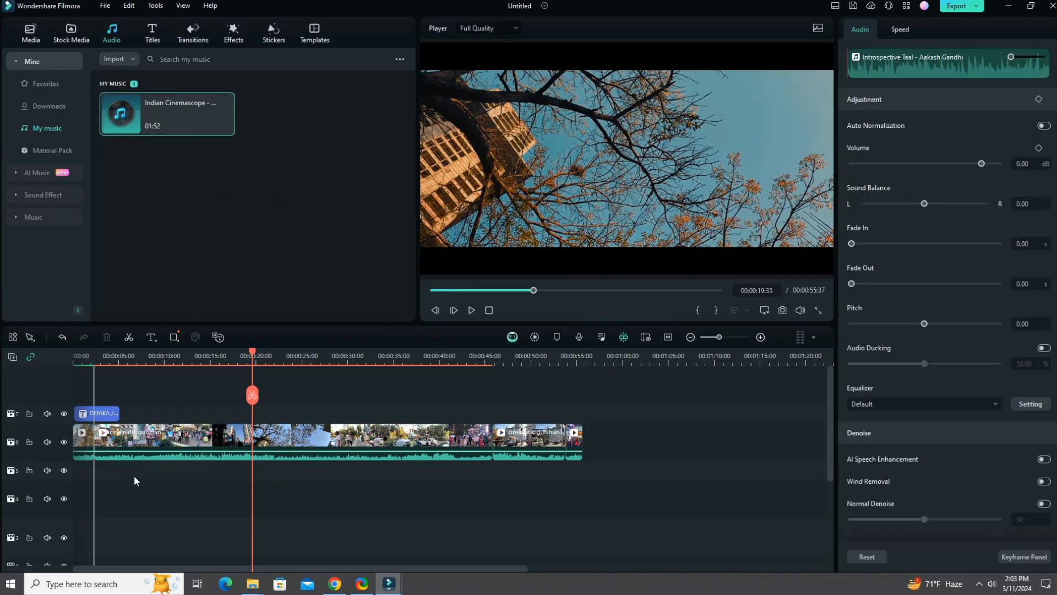
scroll(265, 494, "down", 3)
left_click_drag(245, 491, 11, 485)
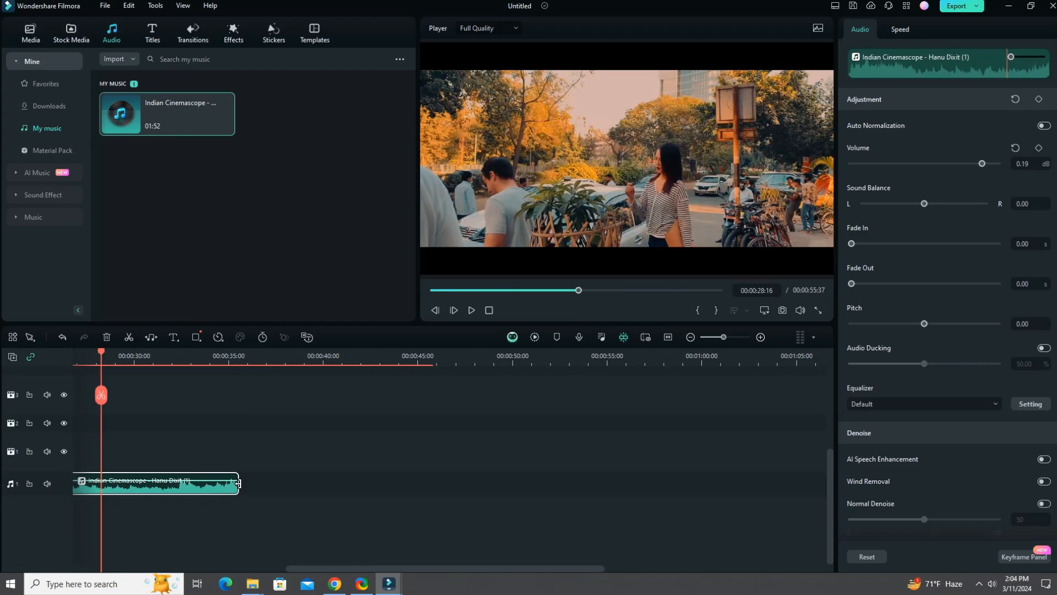
left_click_drag(236, 483, 431, 490)
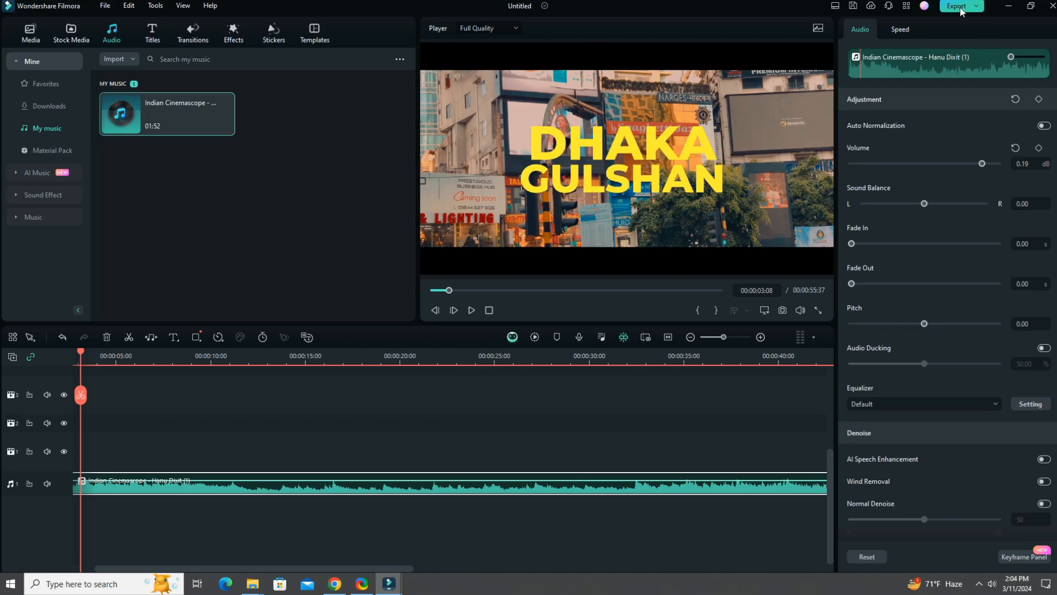
Export the project for iPhone under the name My Video at 1280x720, 30 fps and recommended quality
left_click(958, 7)
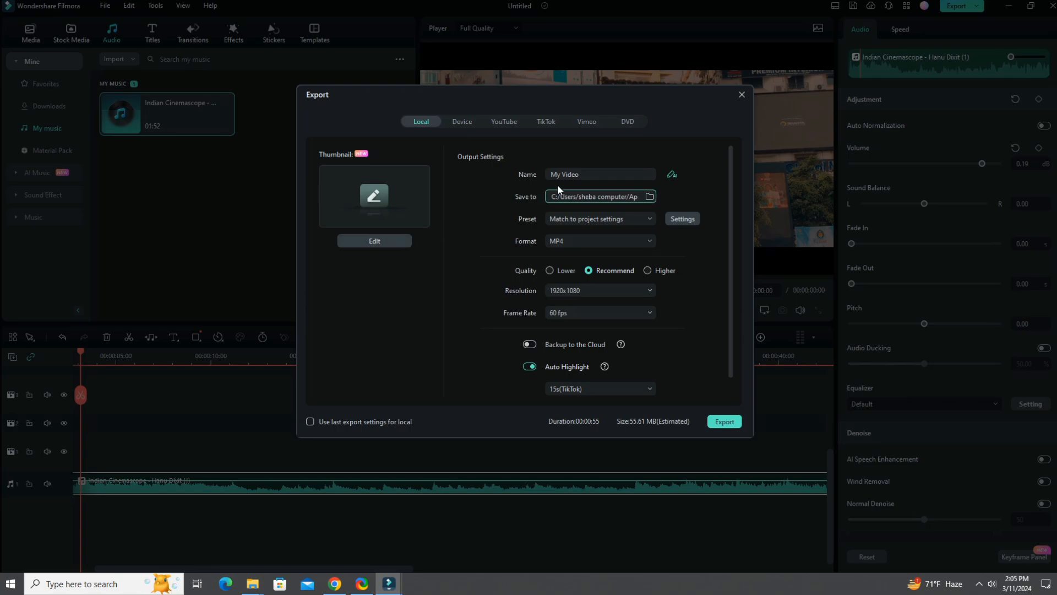
left_click_drag(584, 175, 552, 175)
key("BackSpace")
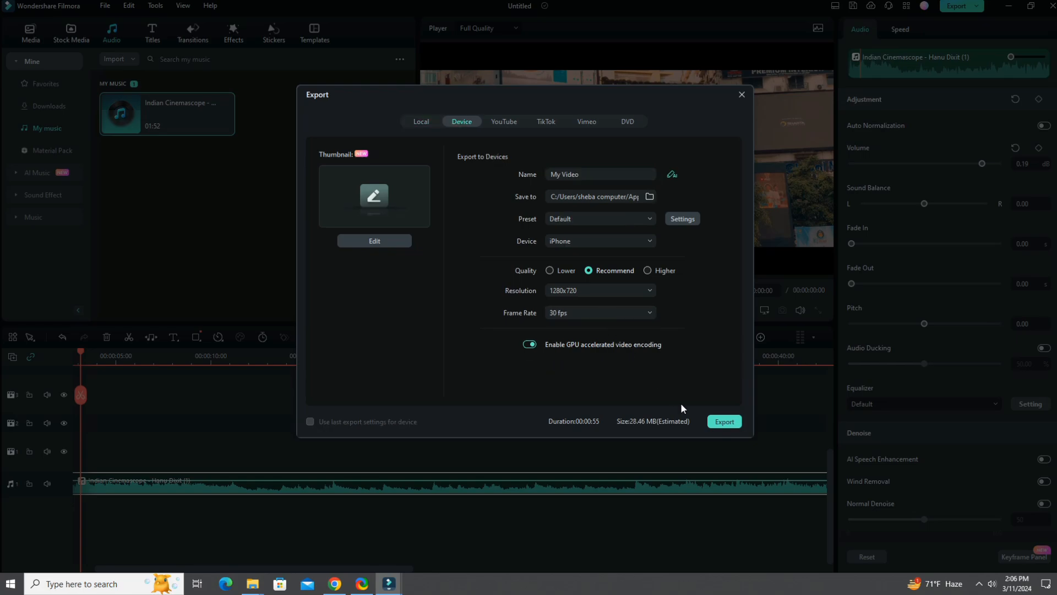
left_click(719, 425)
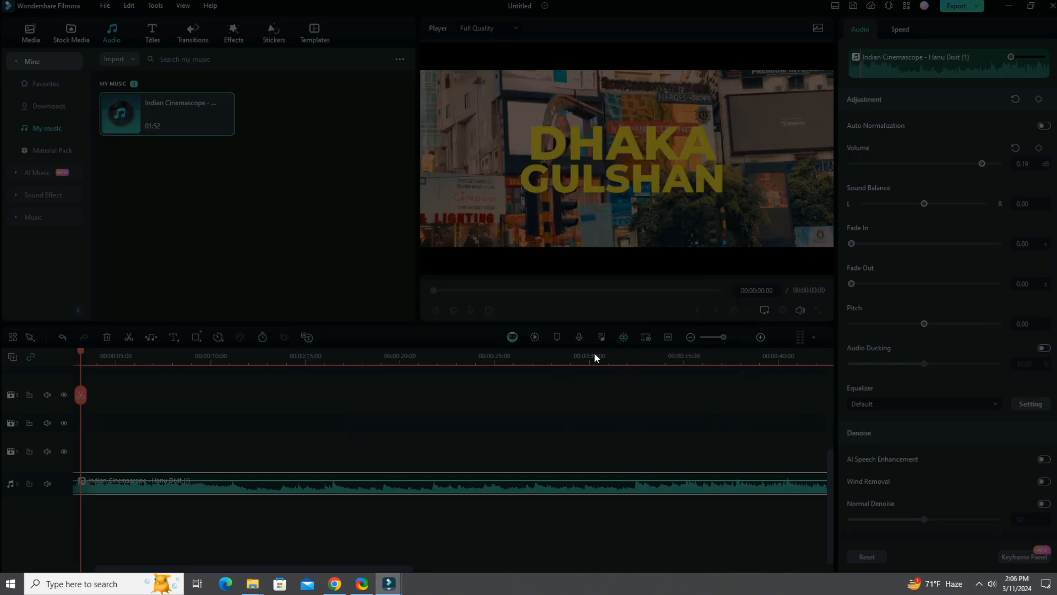